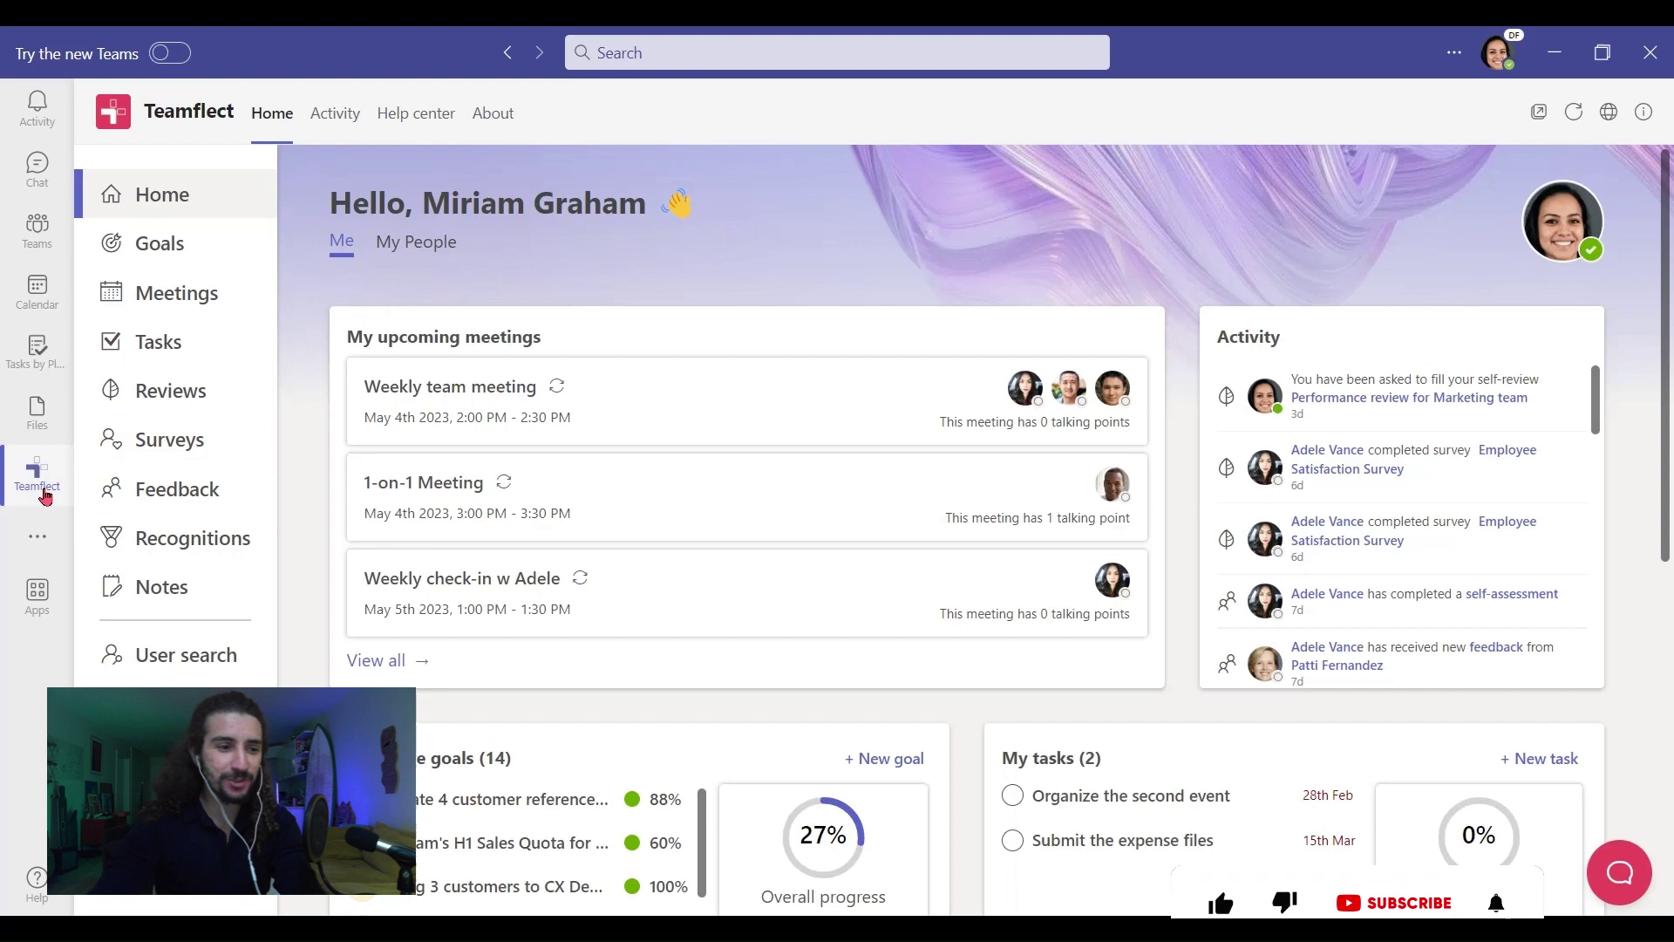
# - Search the Teams app store for "teamflect" and open the installed Teamflect app
pyautogui.click(35, 598)
pyautogui.click(216, 169)
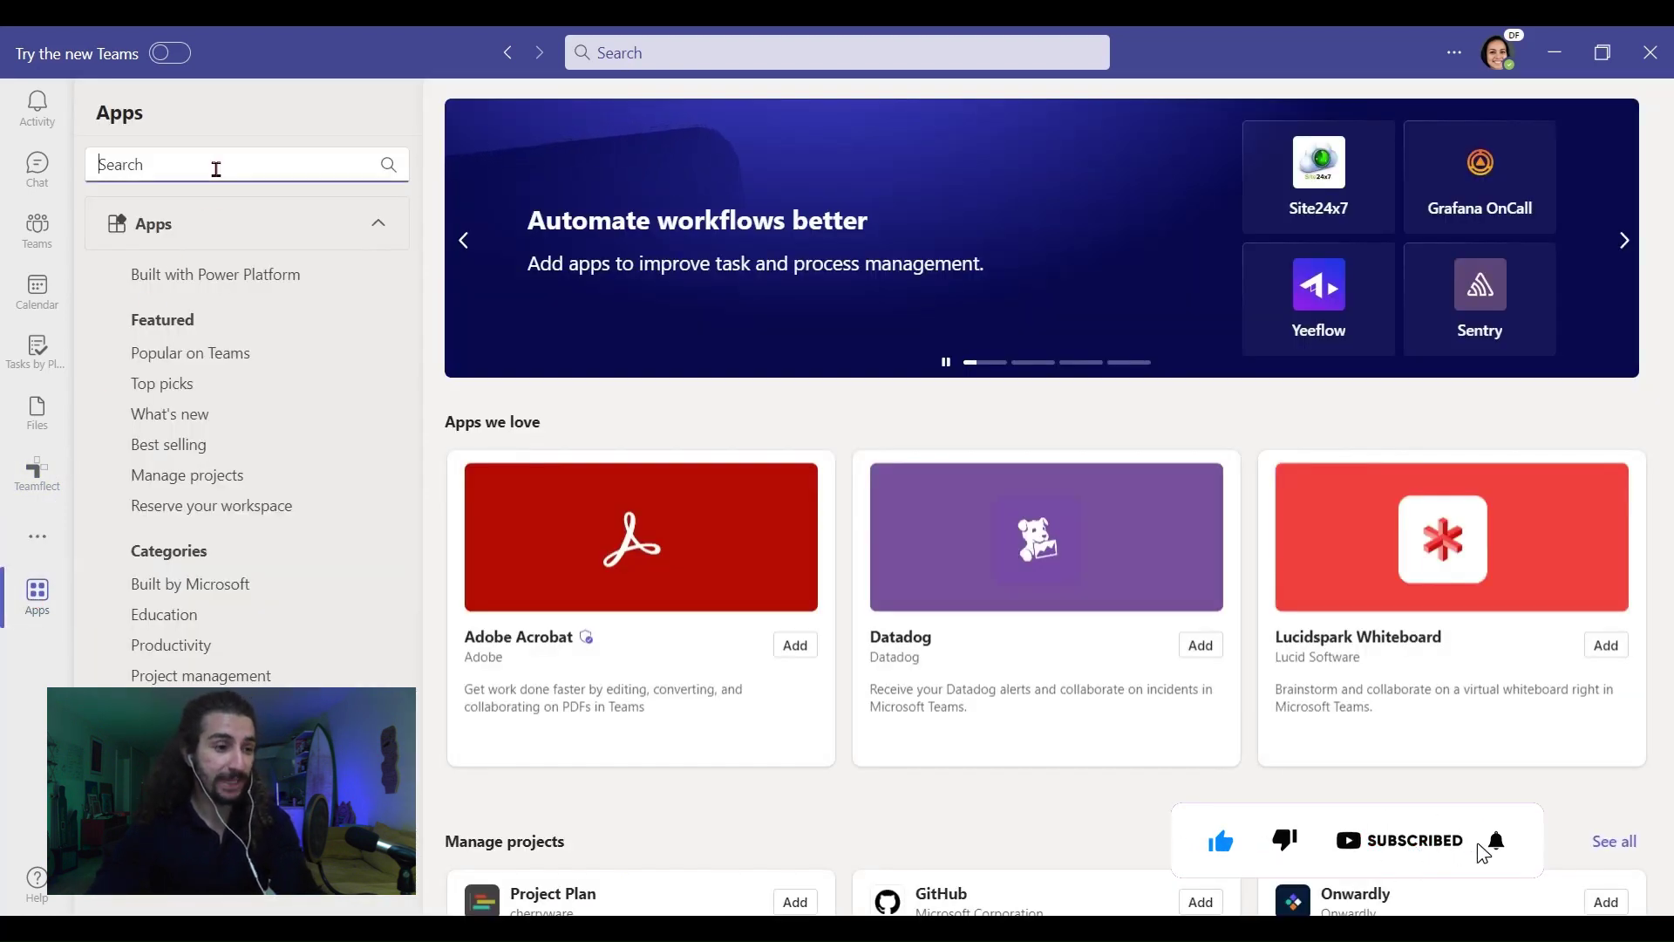
pyautogui.write('teamflect')
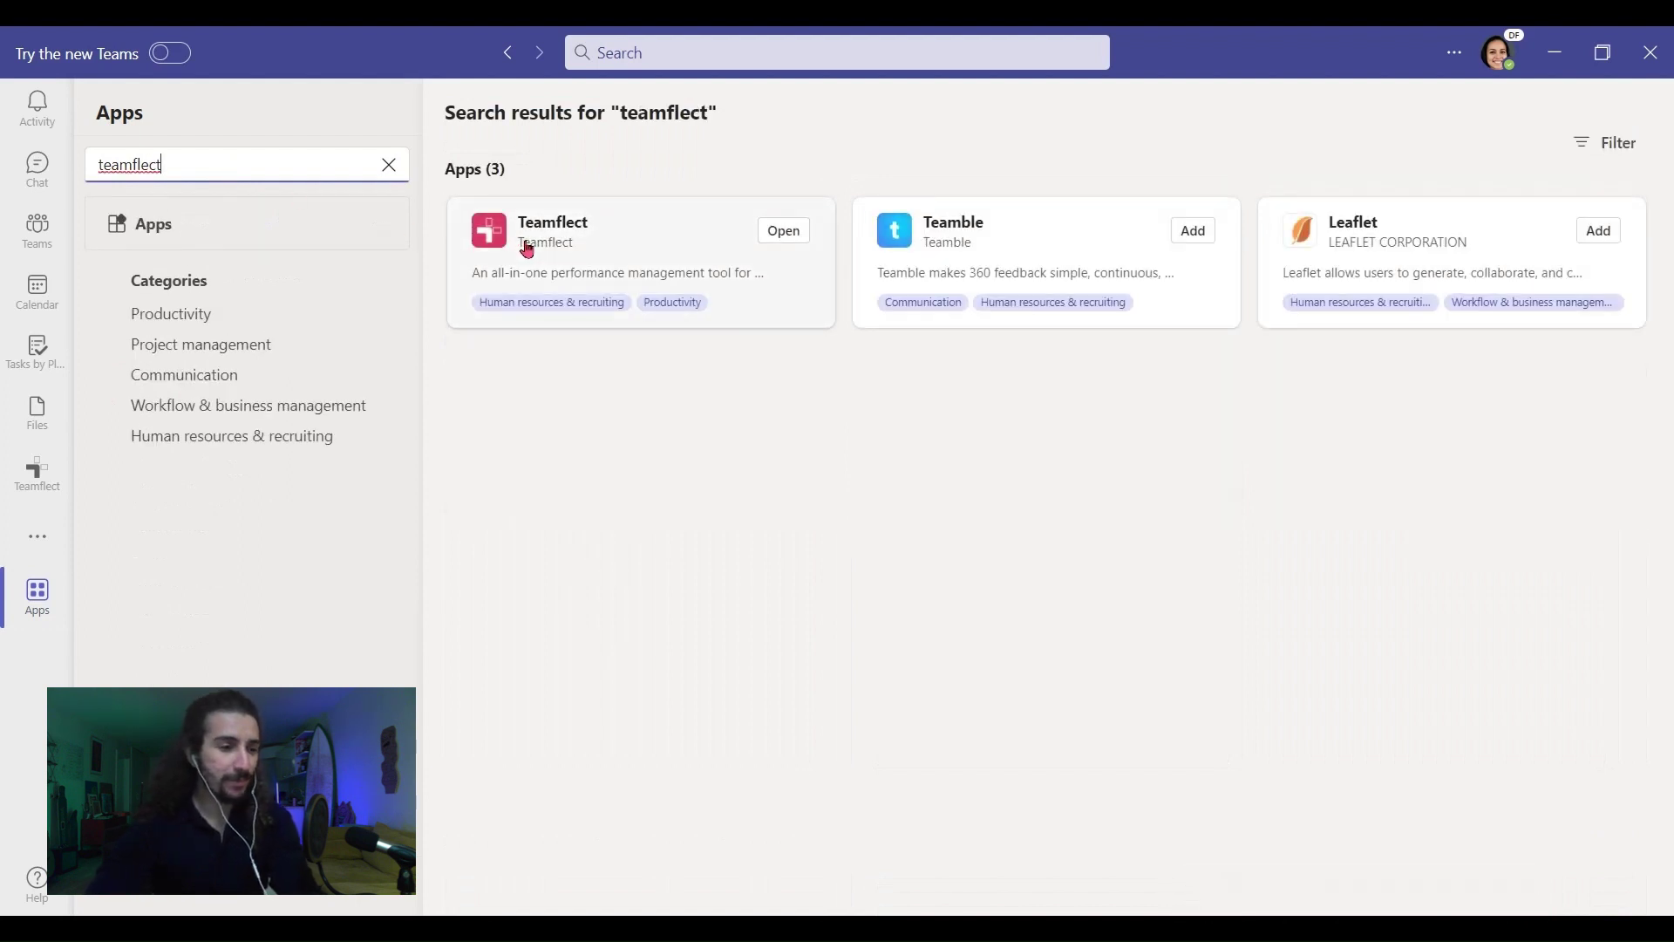
pyautogui.click(40, 482)
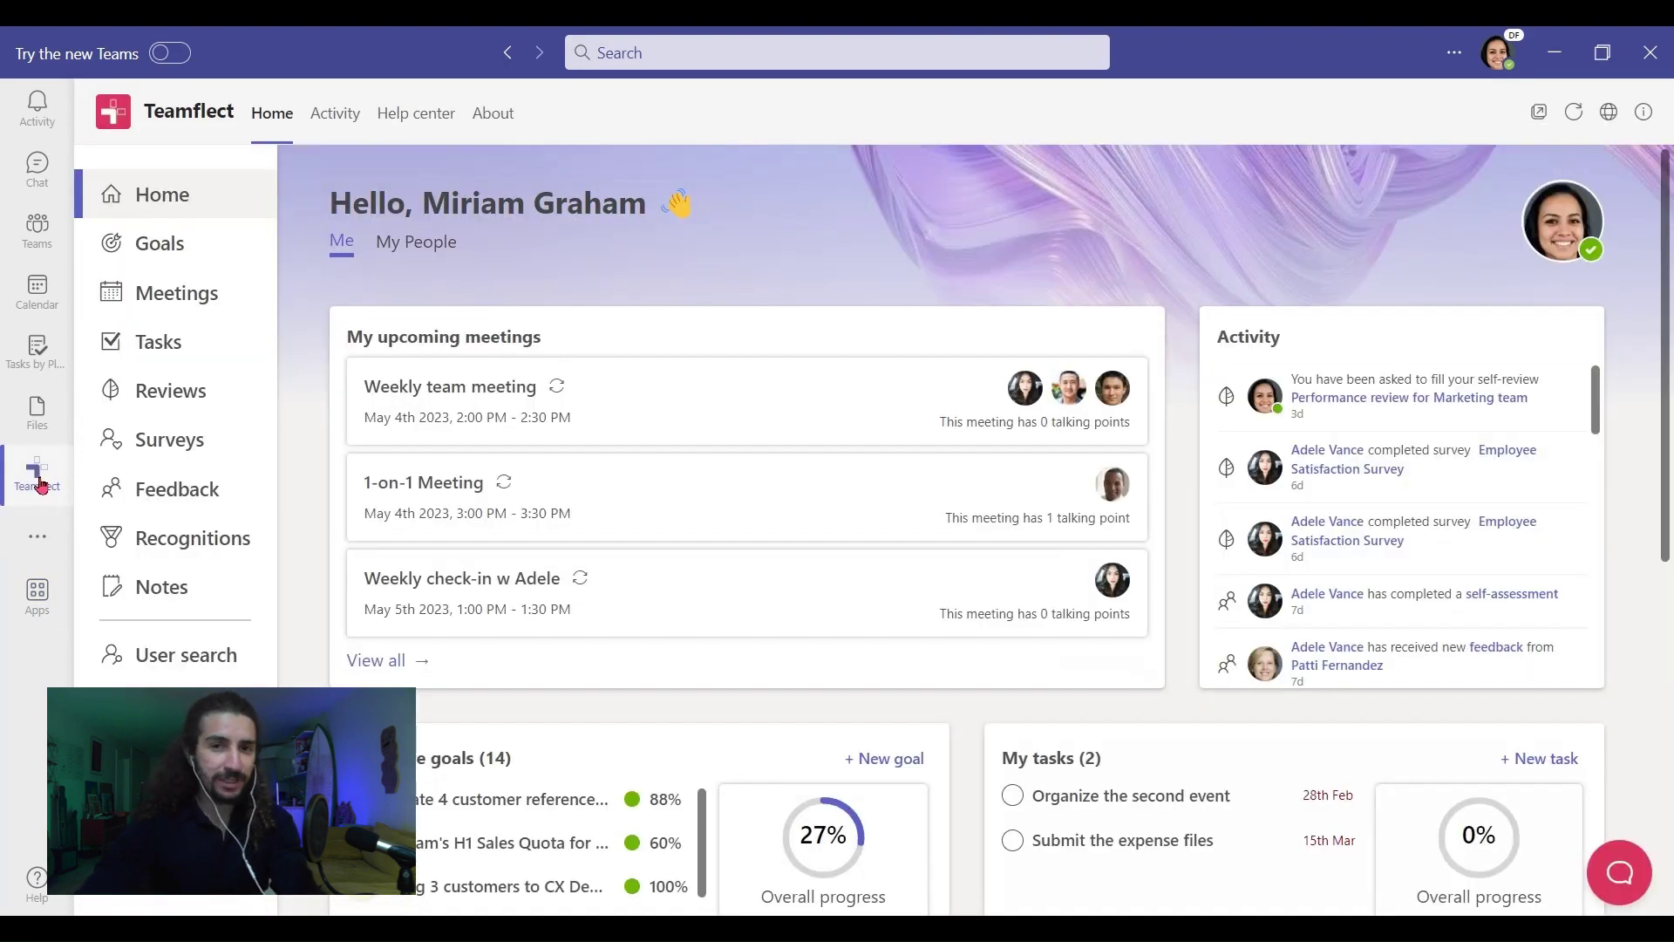
# - Start a new feedback request about yourself and add the external respondent's e-mail address as the person to ask
pyautogui.click(229, 496)
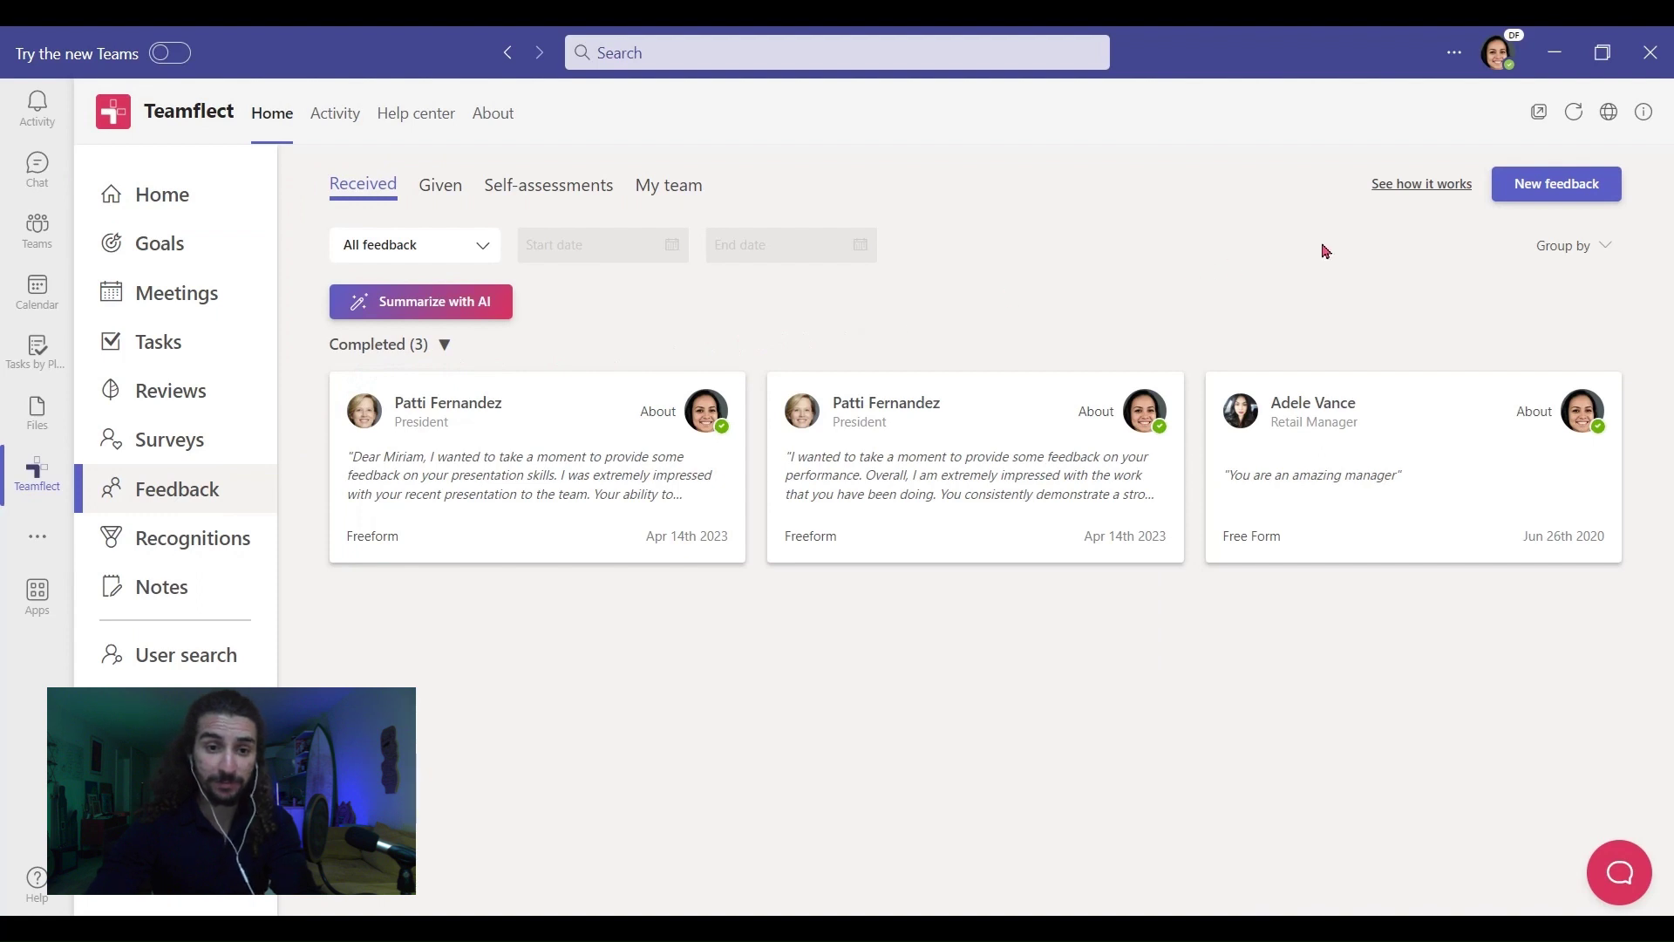
pyautogui.click(1536, 197)
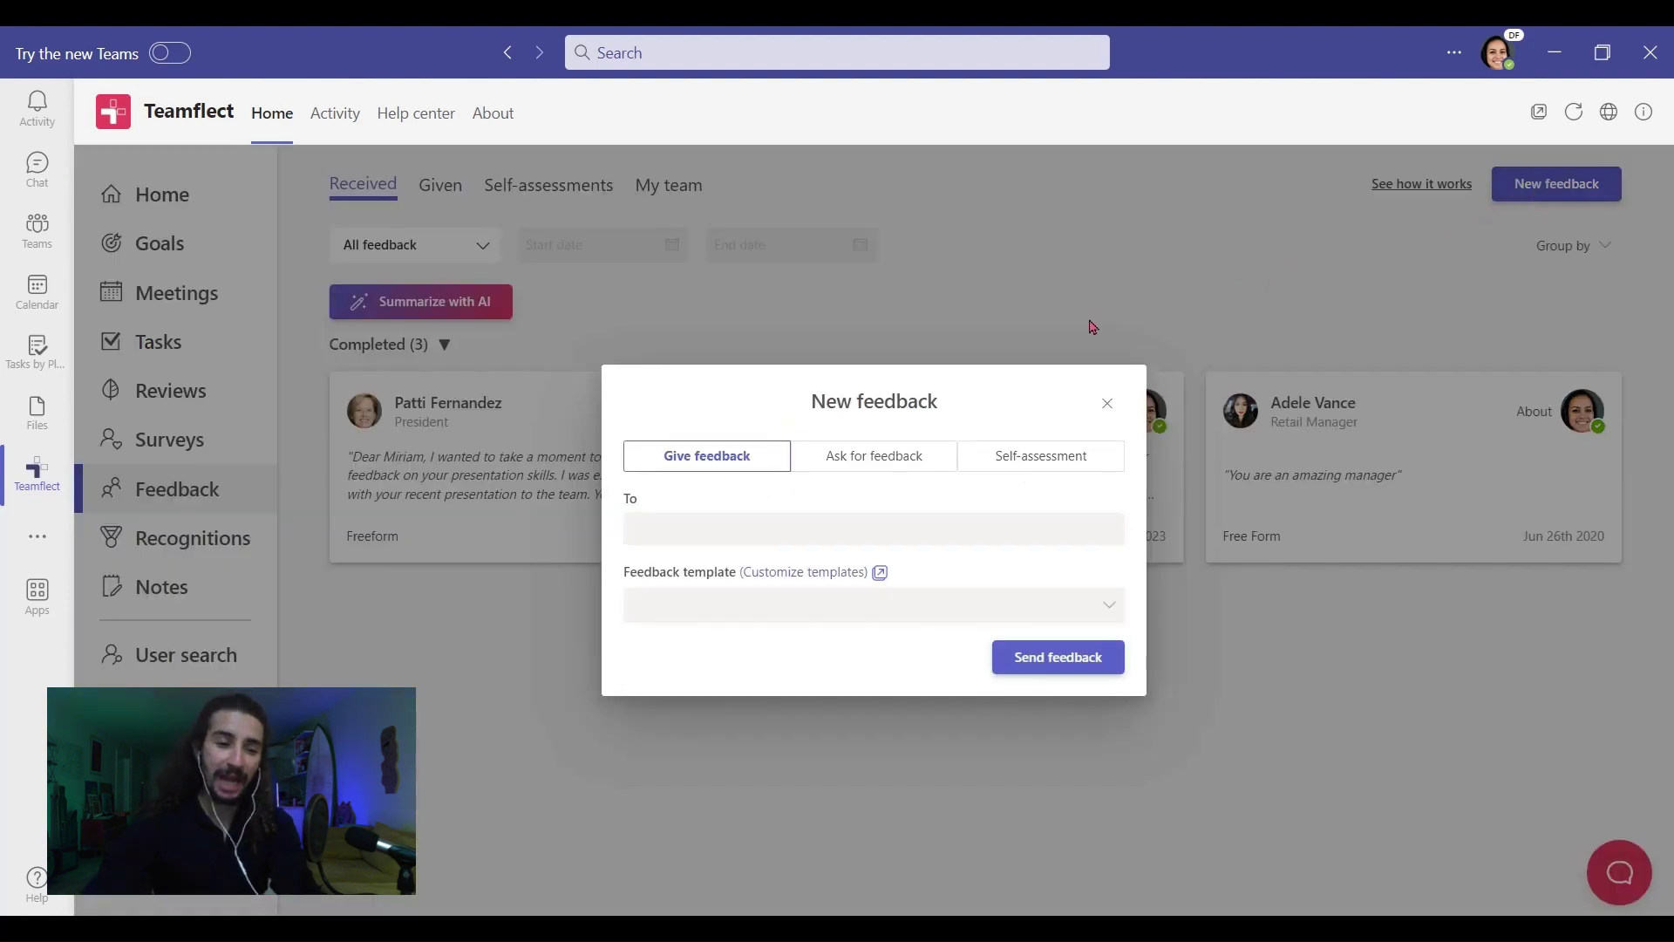
pyautogui.click(875, 457)
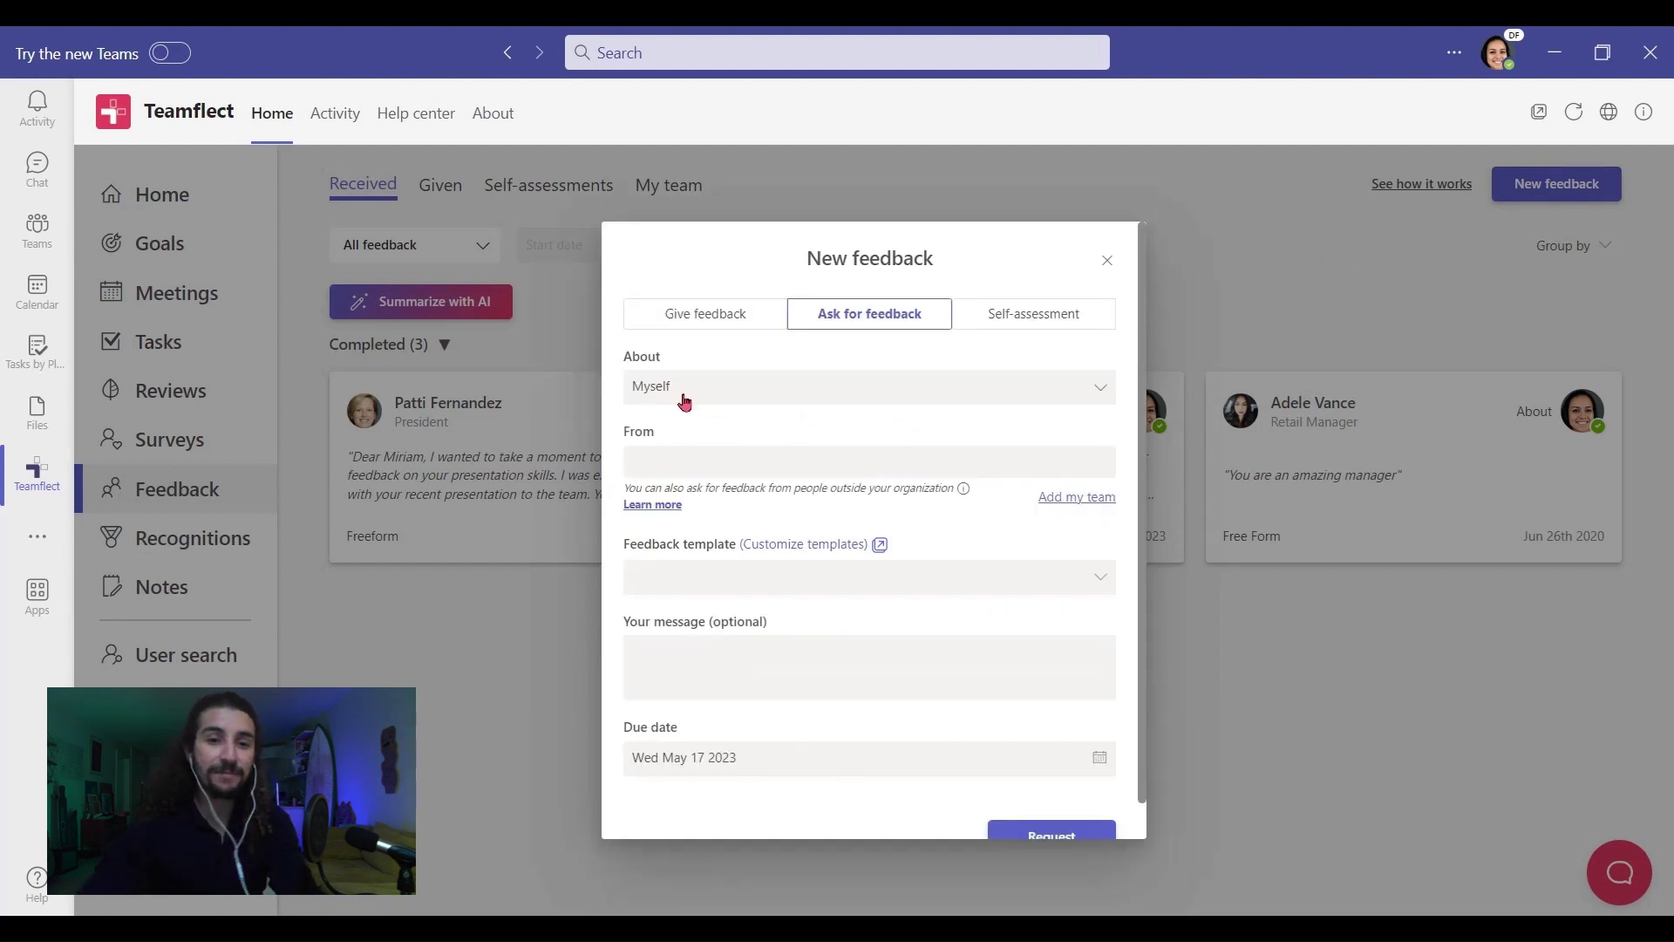
pyautogui.click(702, 463)
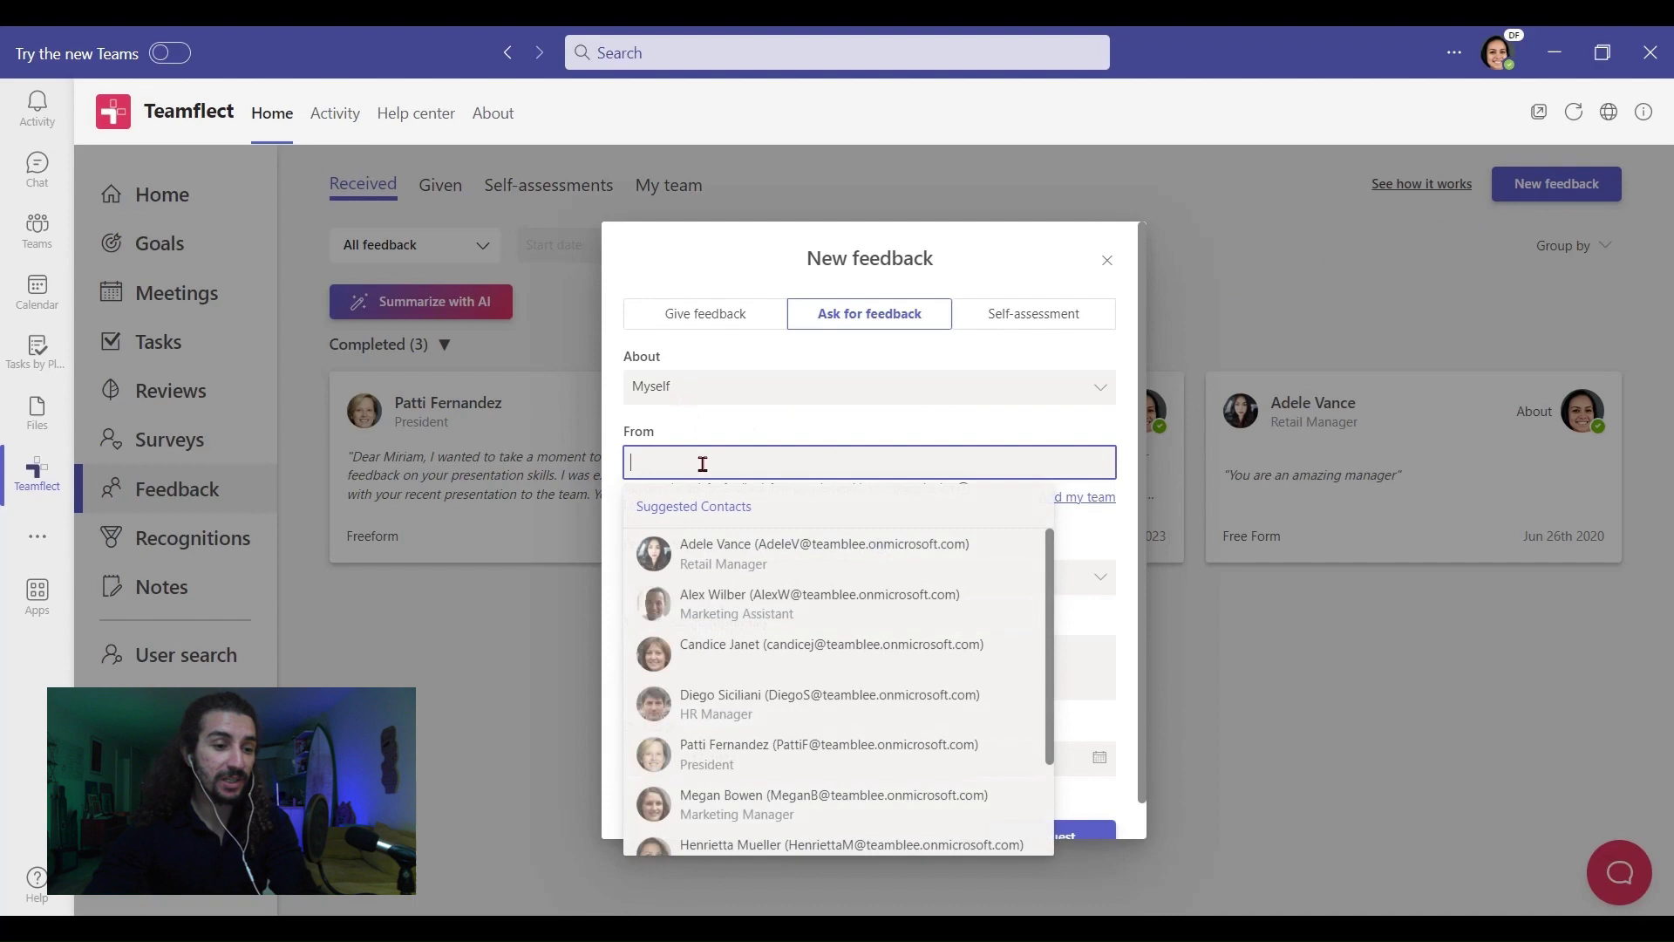
pyautogui.hotkey('ctrl', 'v')
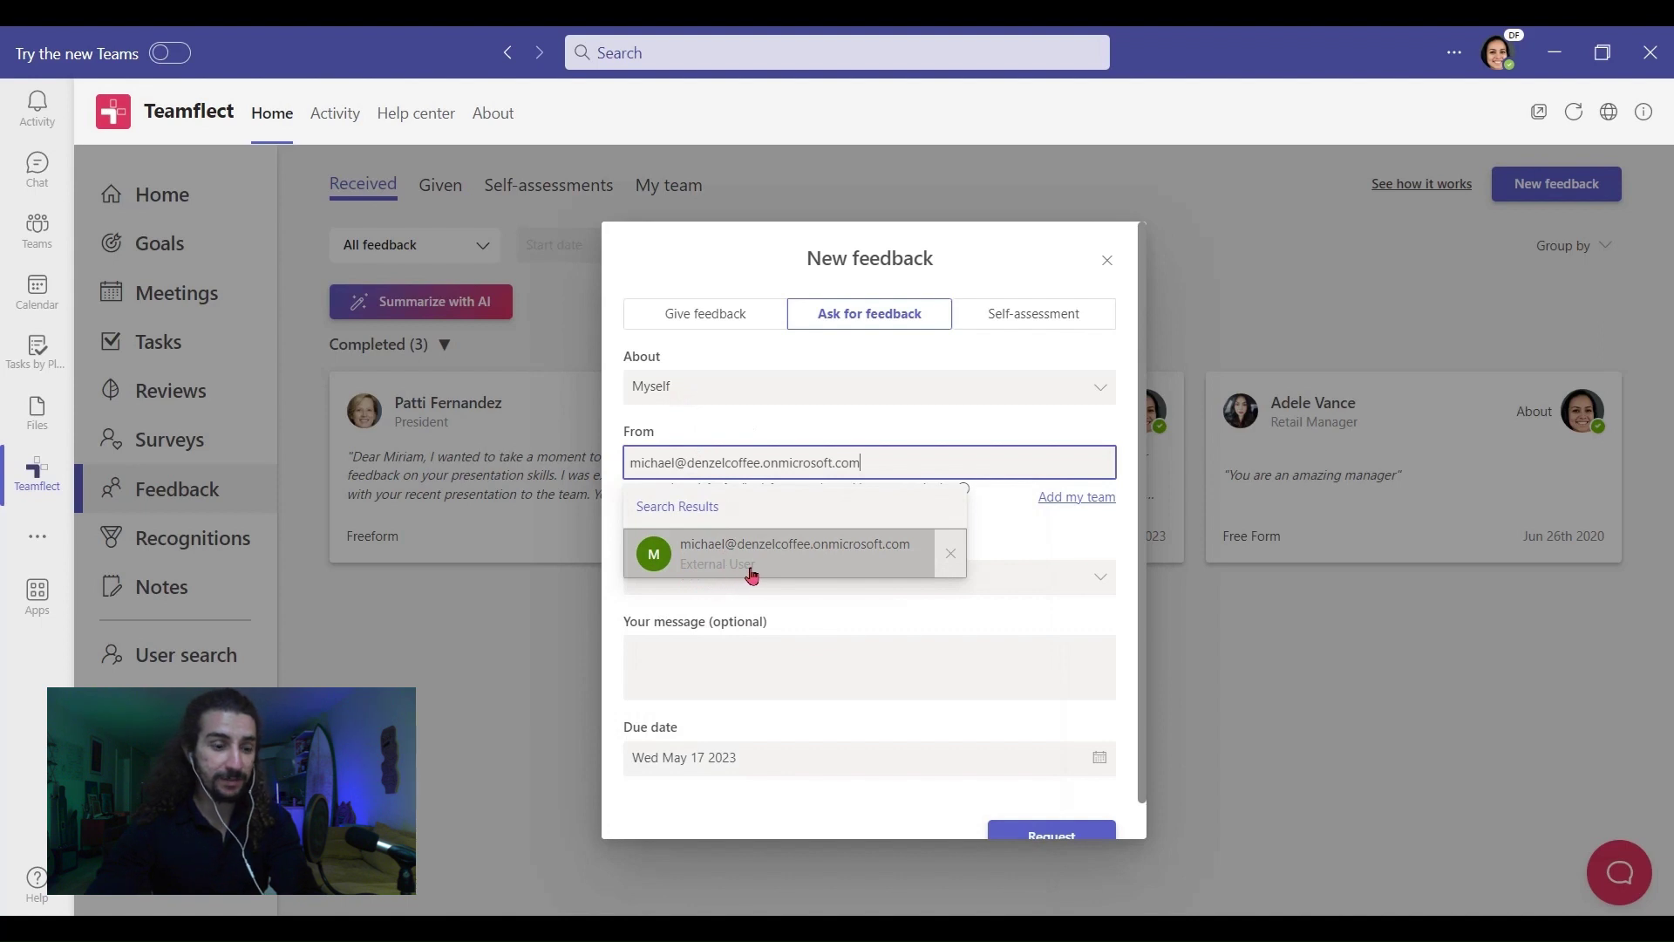
pyautogui.click(793, 565)
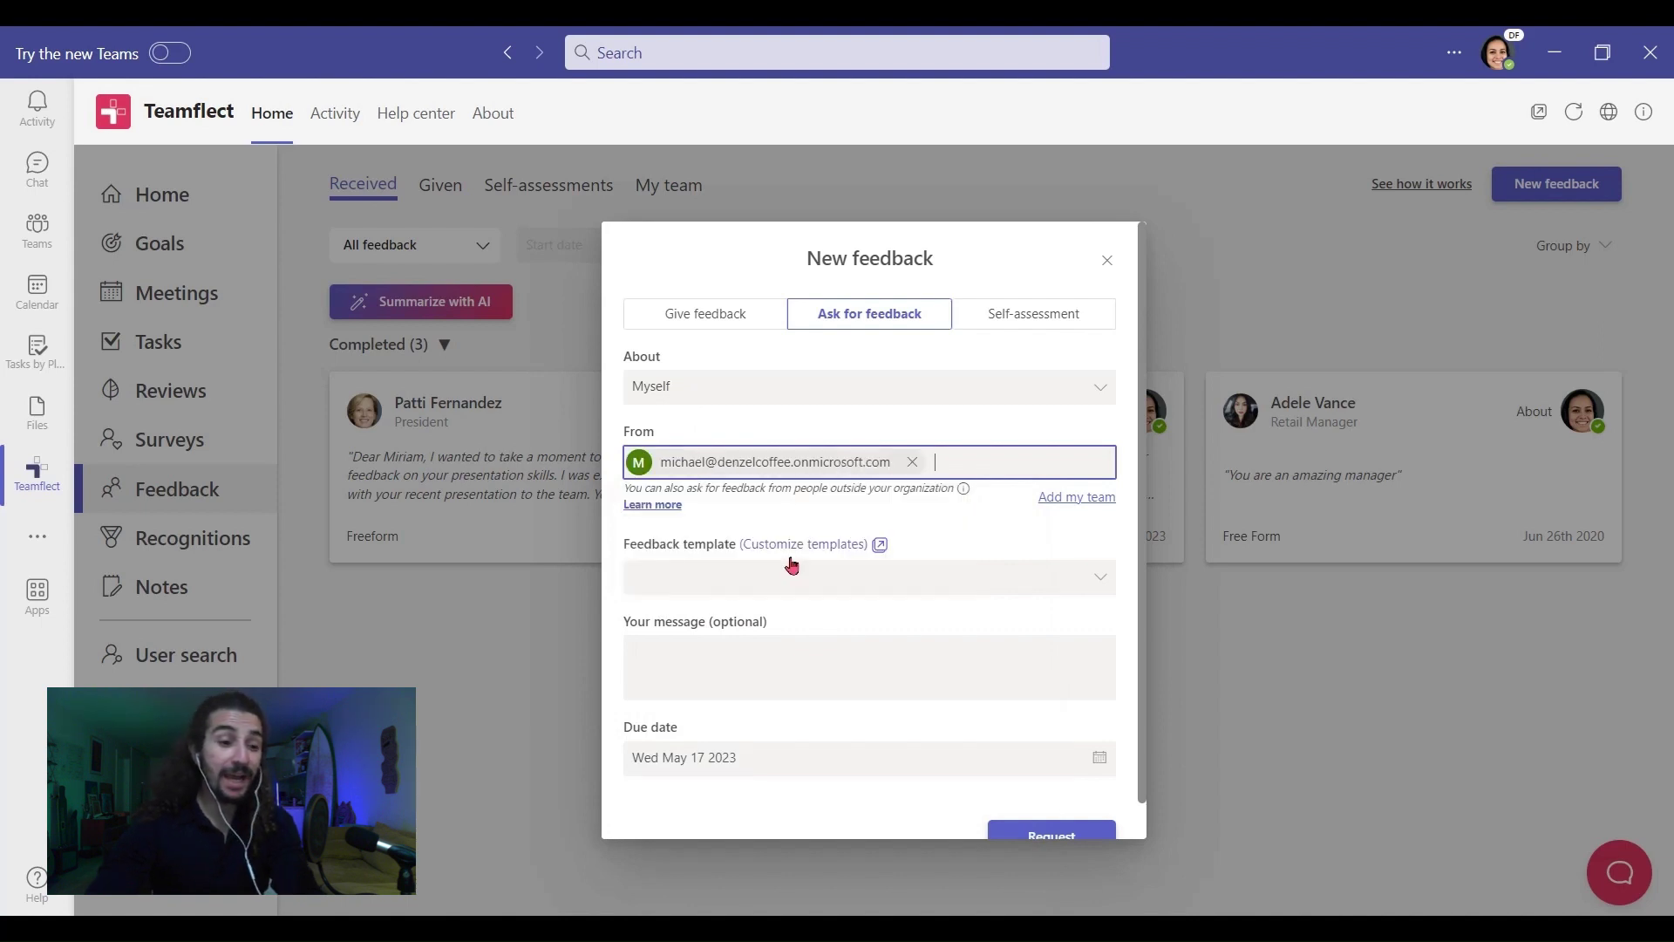
# - Apply the Investor Feedback template to the request and send it
pyautogui.click(1091, 578)
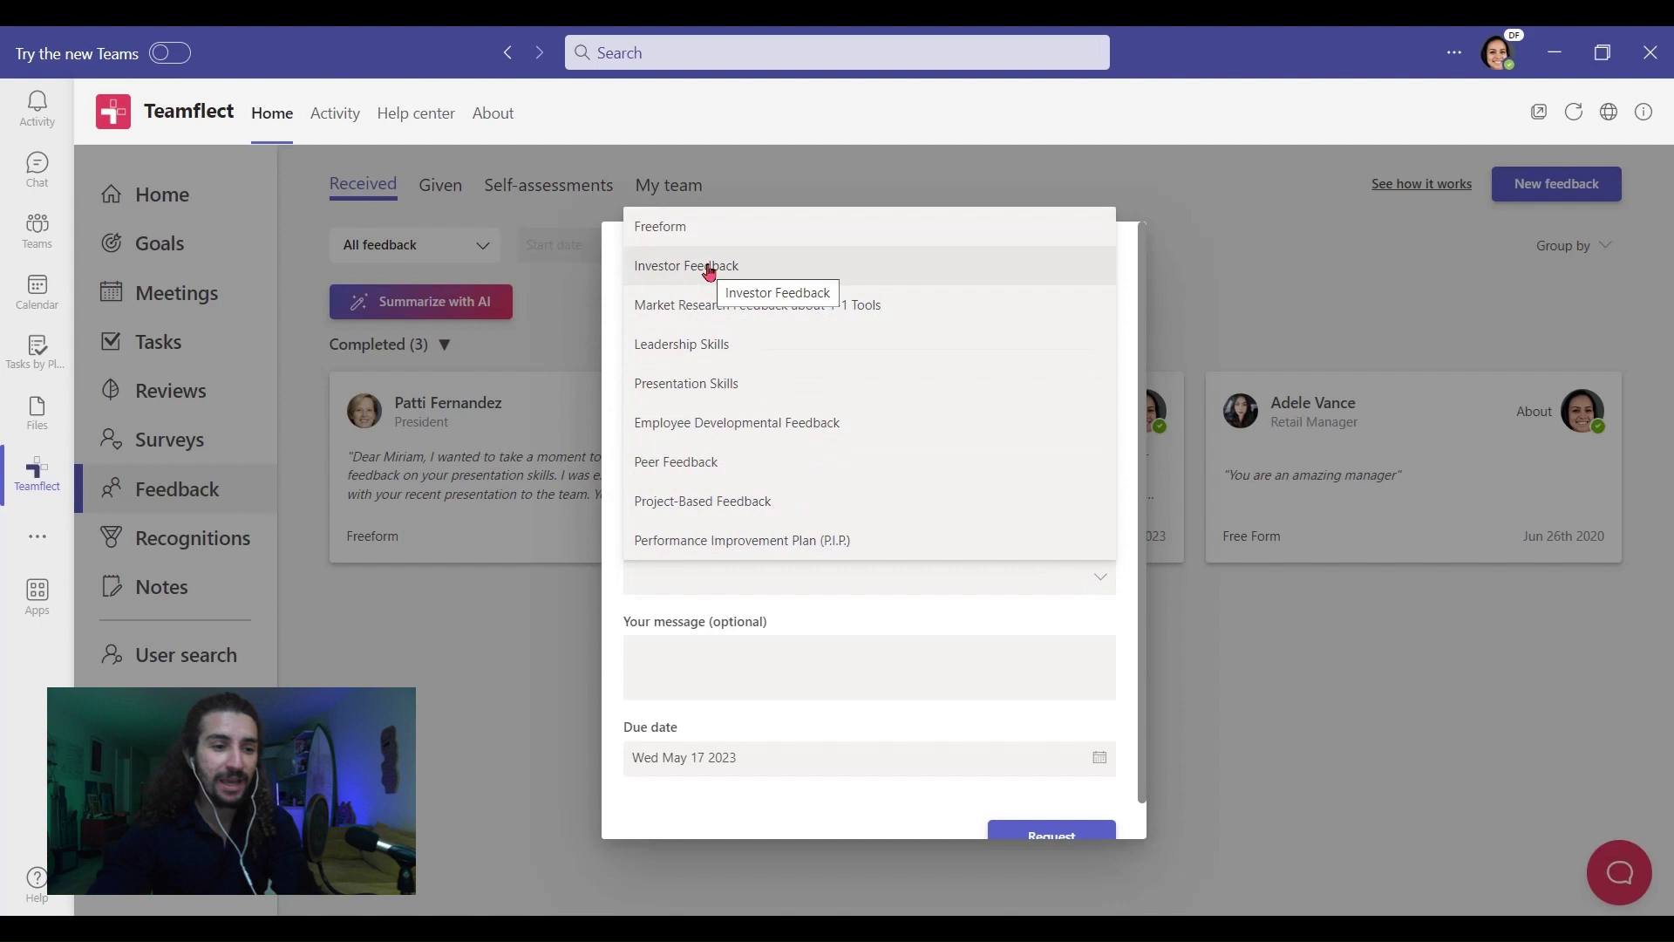
pyautogui.click(708, 271)
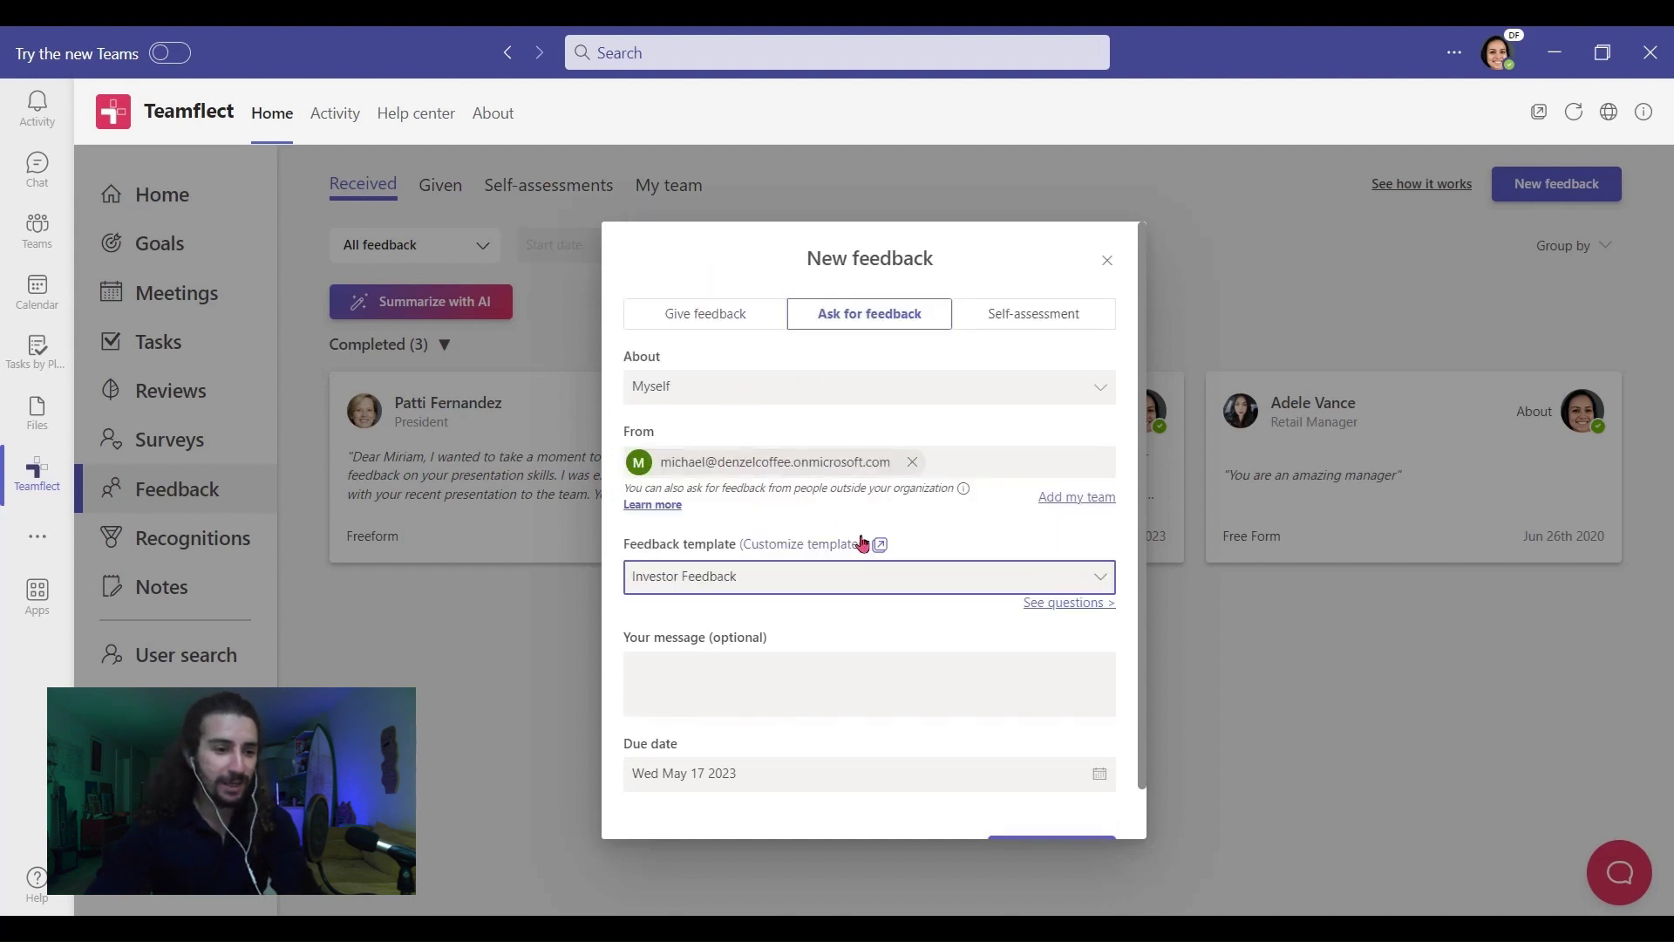
pyautogui.scroll(-1, 898, 633)
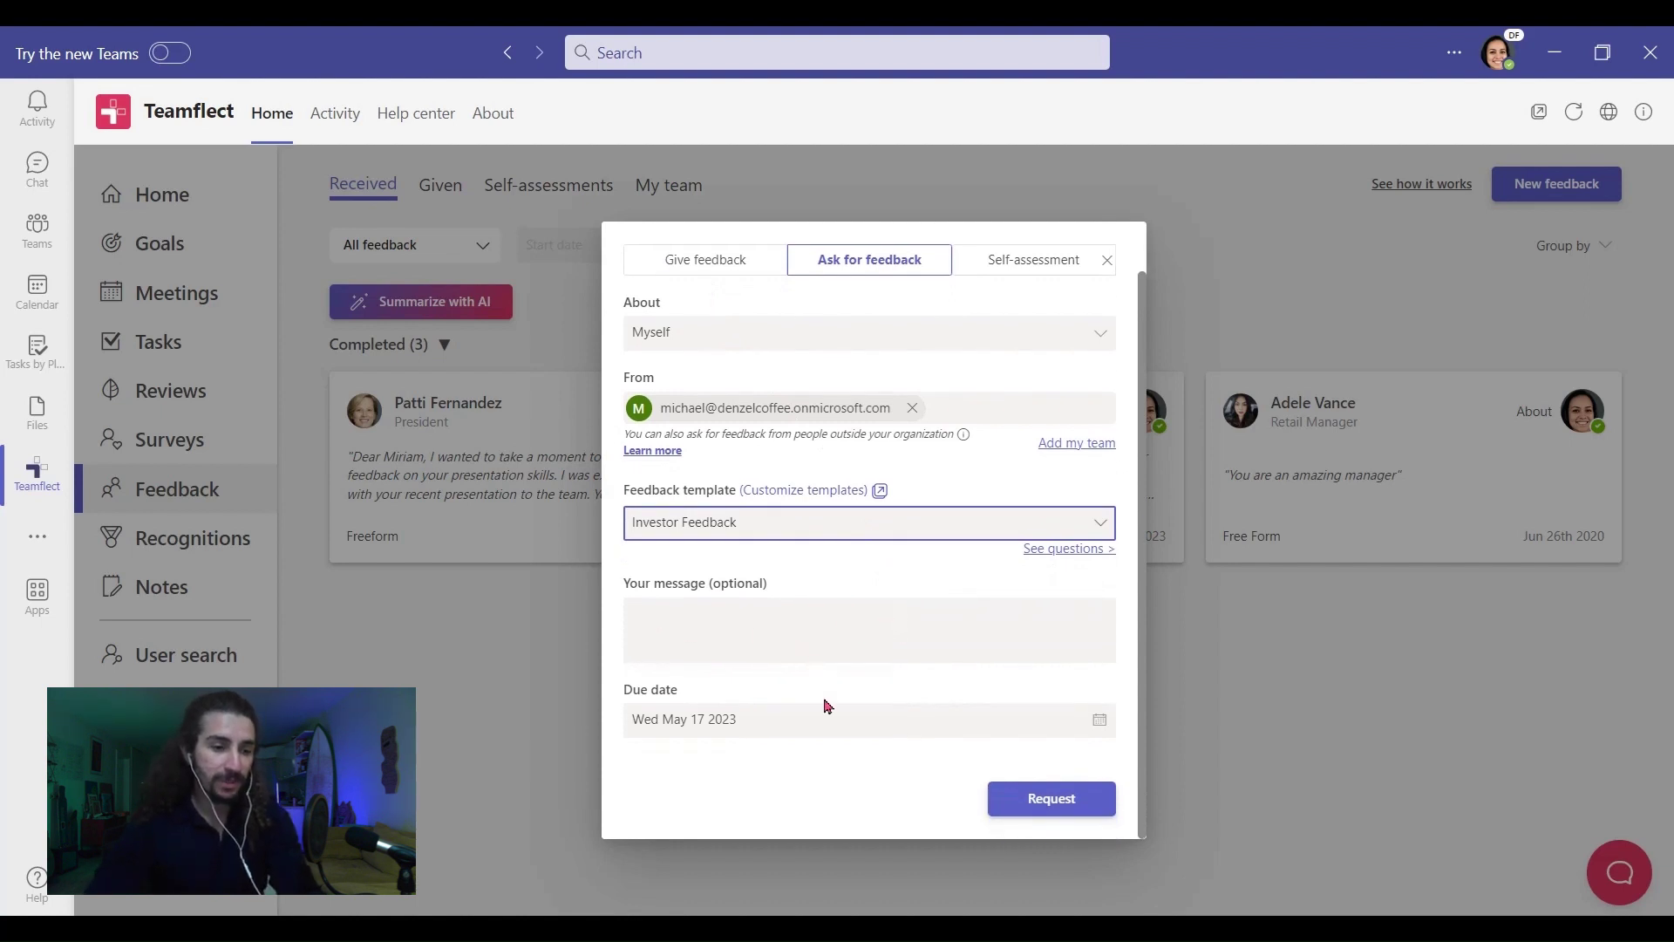
pyautogui.click(1038, 799)
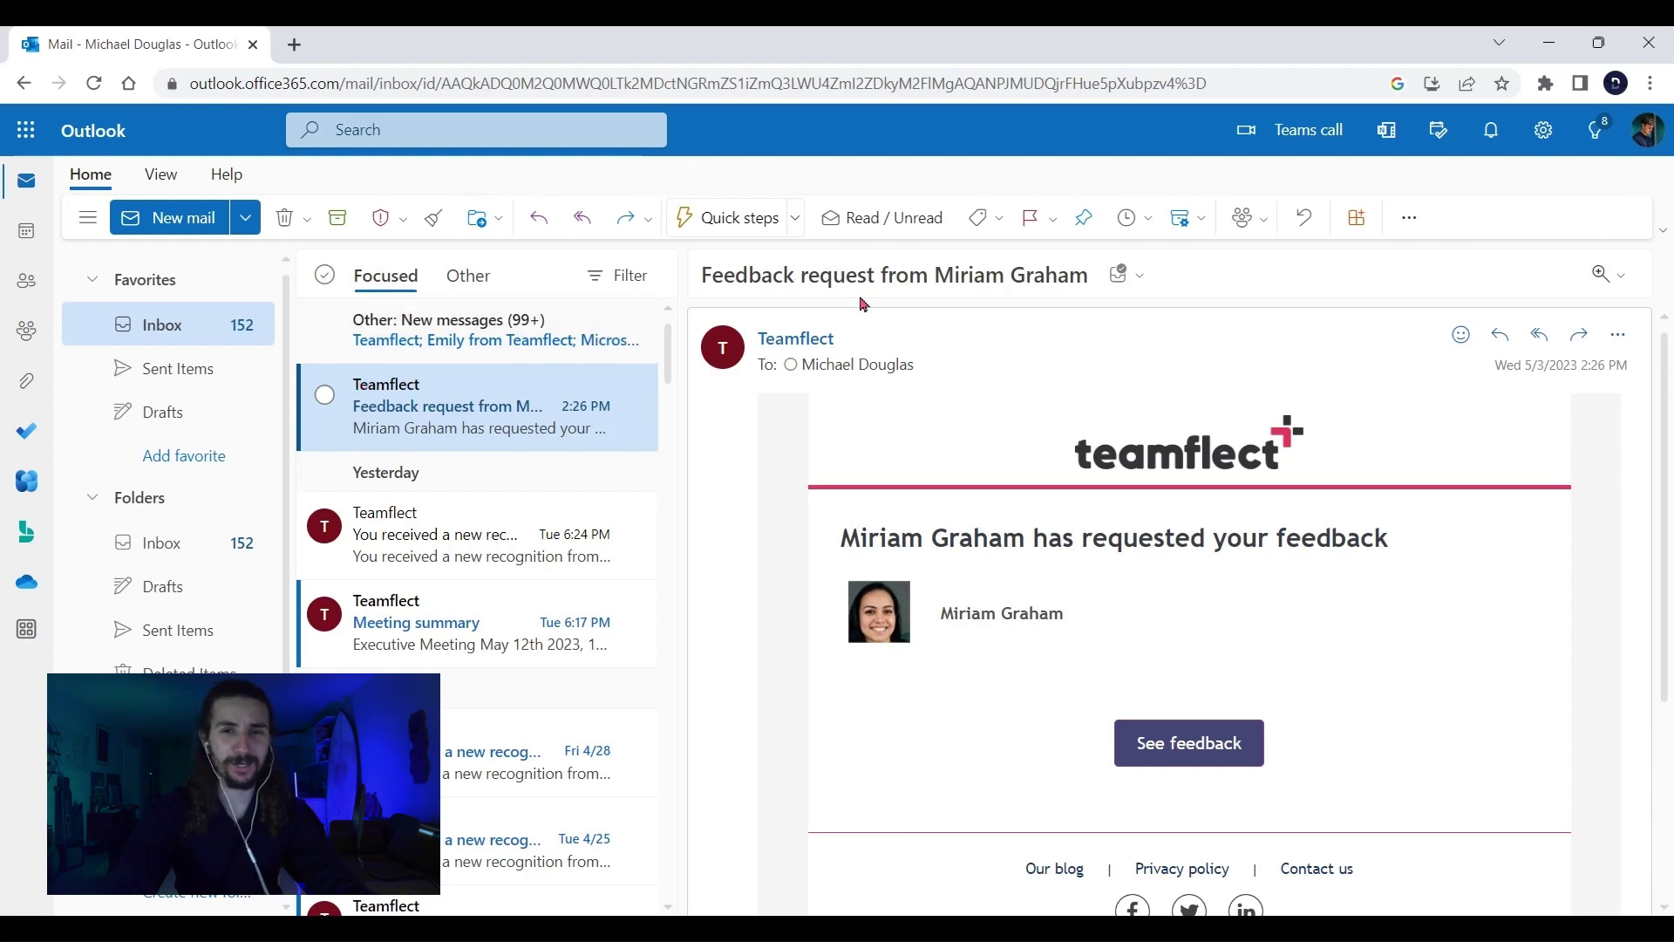
# - Open the feedback form from the request e-mail in Outlook and proceed with the respondent's name, surname and the company Denzel Coffee
pyautogui.scroll(-1, 972, 451)
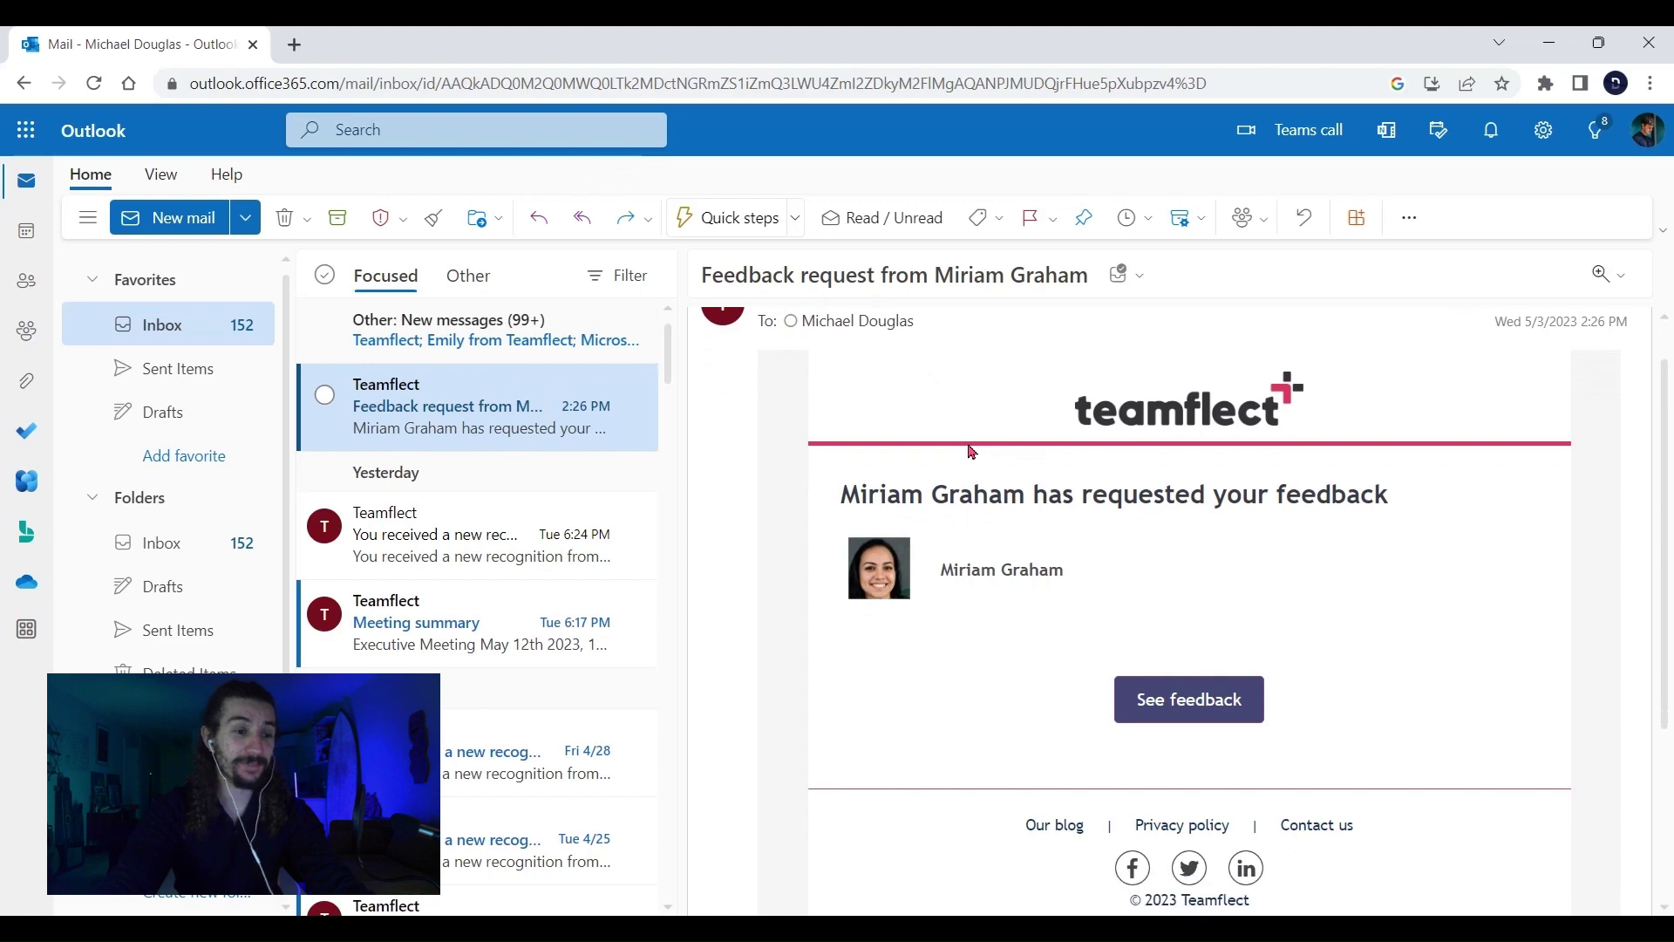
pyautogui.click(1171, 700)
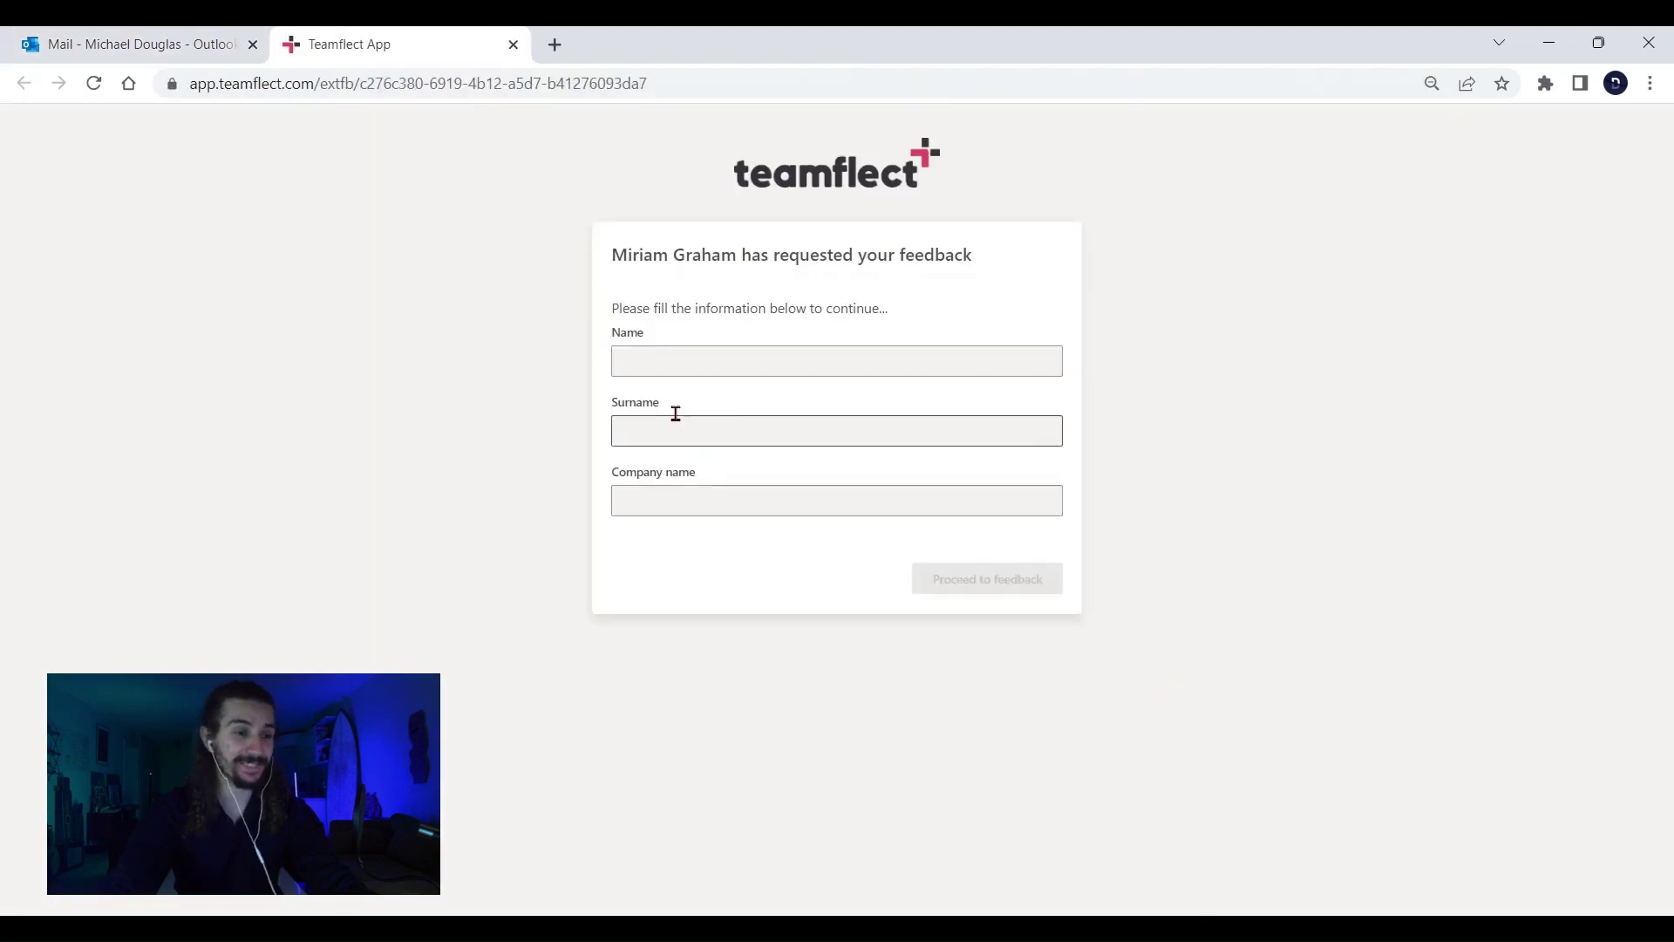
pyautogui.click(656, 367)
pyautogui.write('Michael')
pyautogui.click(664, 422)
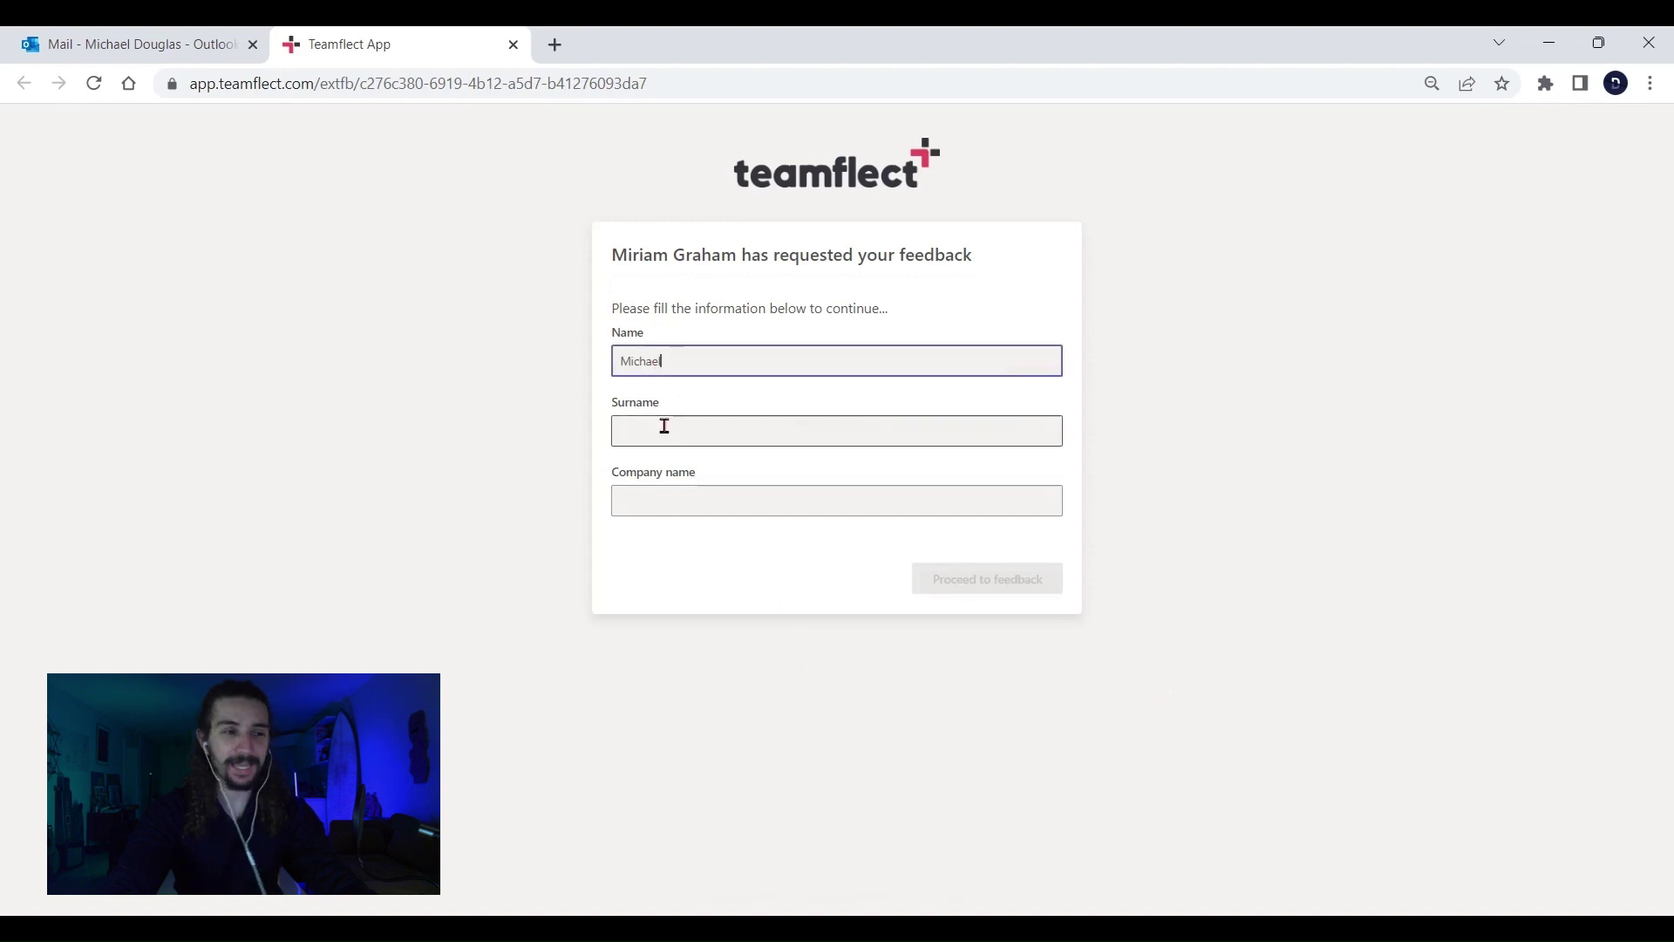
pyautogui.write('Douglas')
pyautogui.click(663, 497)
pyautogui.write('Denzel Coffee')
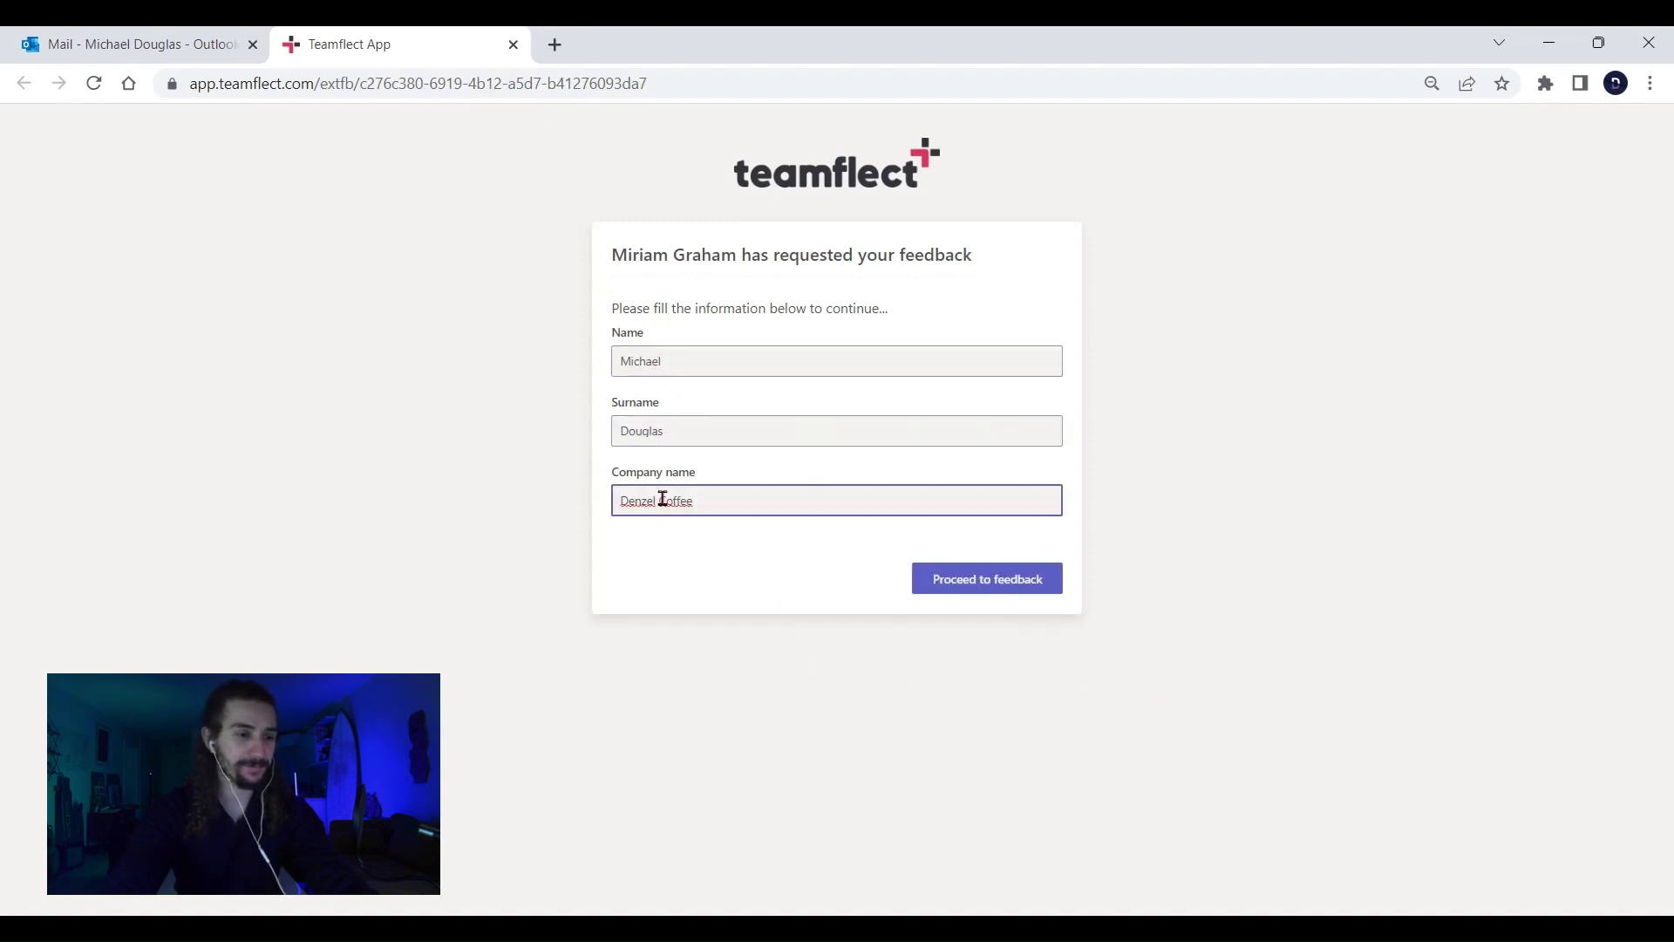
pyautogui.click(962, 577)
# - Enter the suggestion "To improve its financial performance, the company should focus on increasing revenue through new product development, expanding into new markets, and optimizing its cost structure."
pyautogui.scroll(-3, 961, 585)
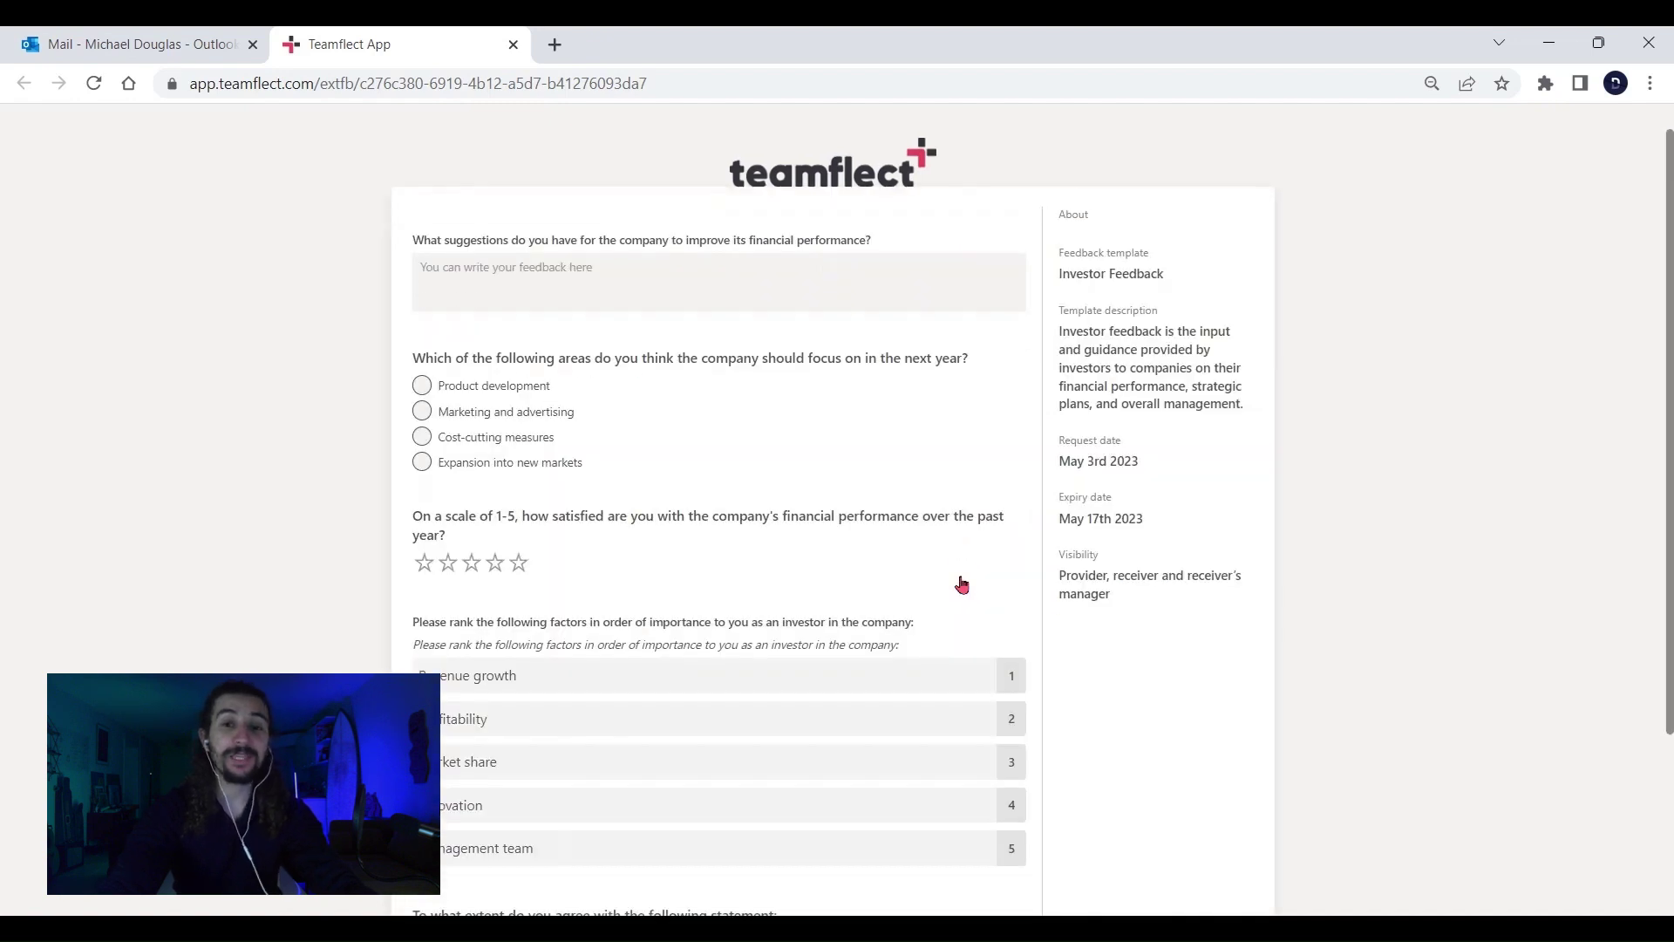
pyautogui.scroll(3, 961, 585)
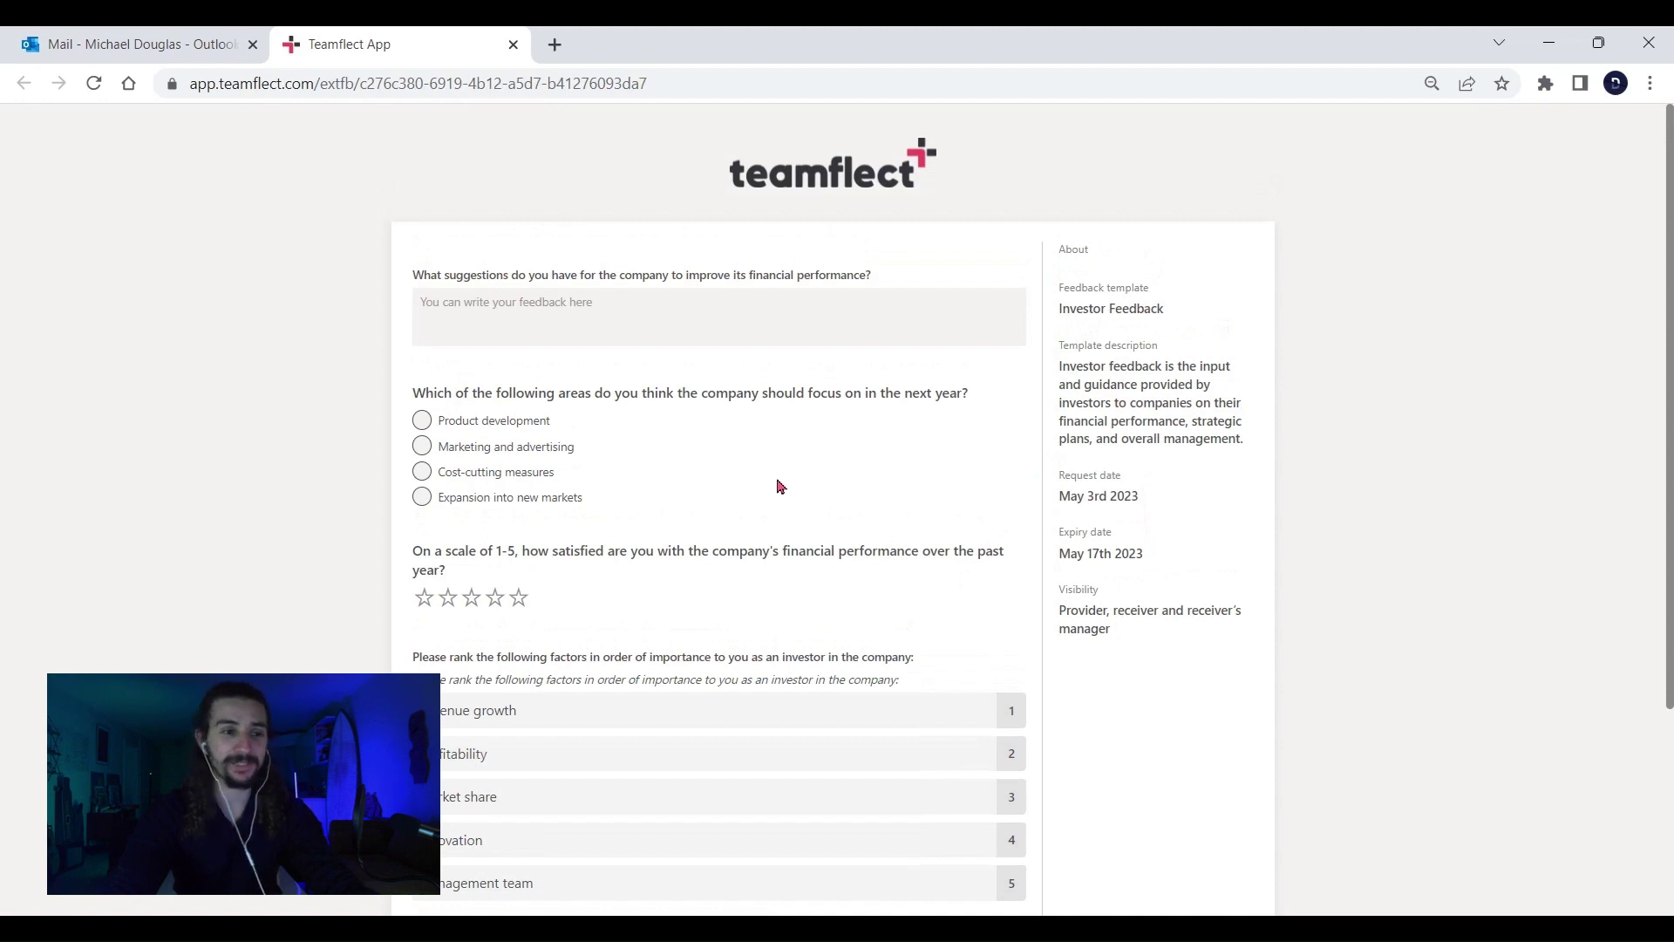
pyautogui.click(539, 319)
pyautogui.write('To improve its financial performance, the company should focus on increasing revenue through new product development, expanding into new markets, and optimizing its cost structure.')
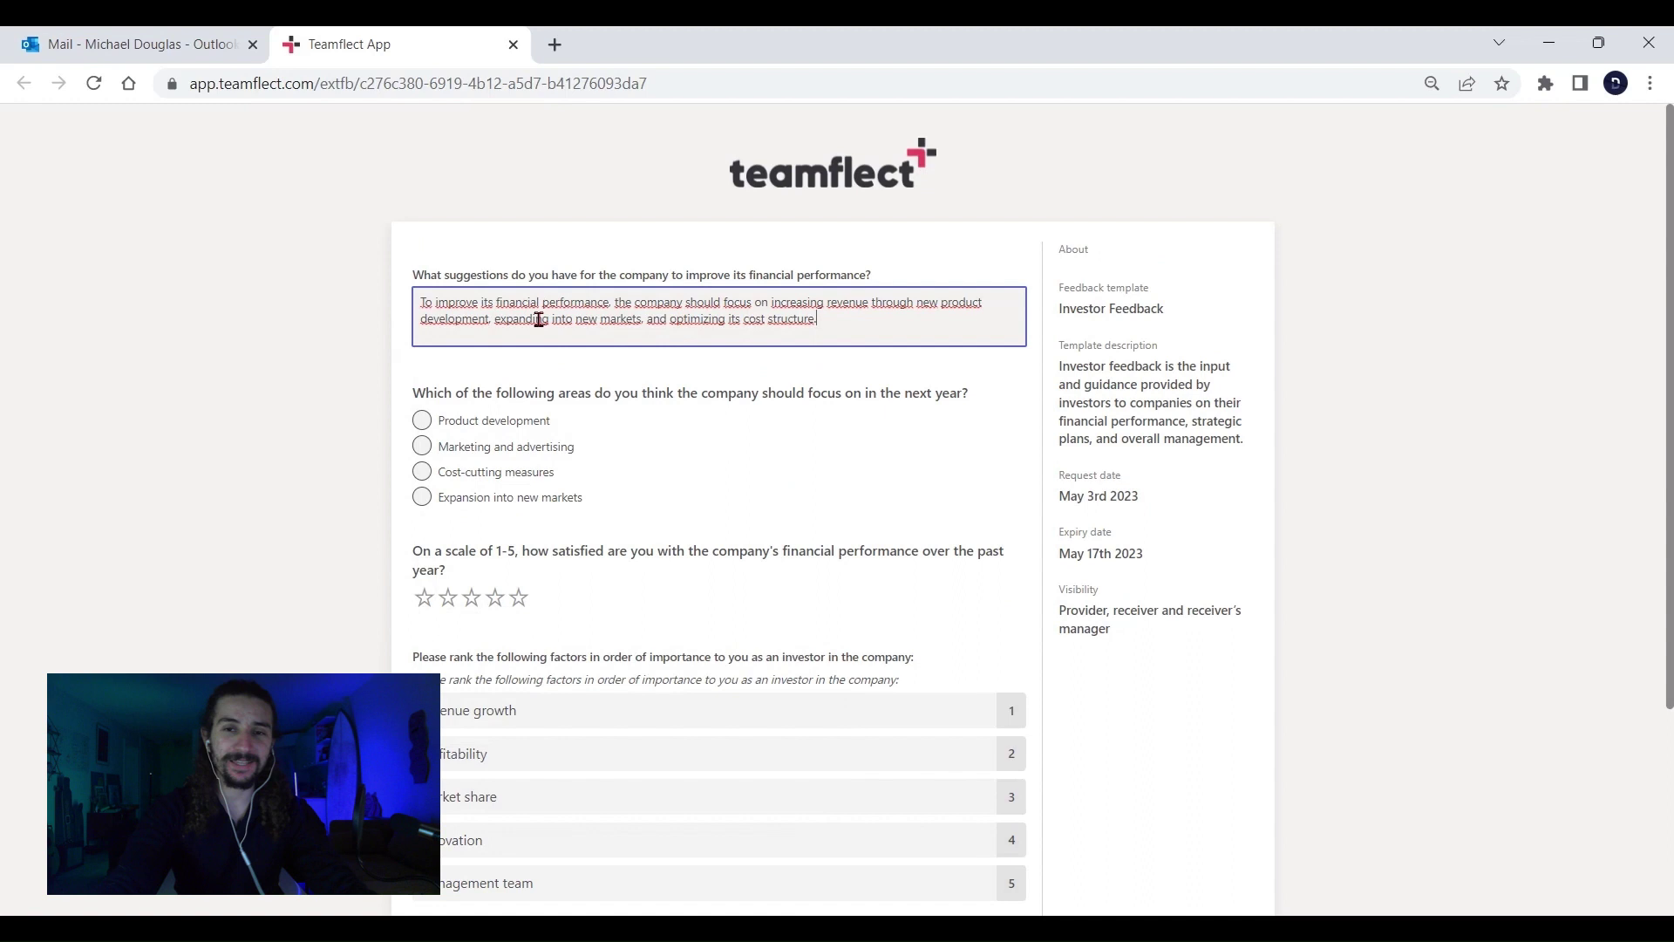
# - Choose "Expansion into new markets" as next year's focus area and rate satisfaction with financial performance four stars
pyautogui.click(424, 498)
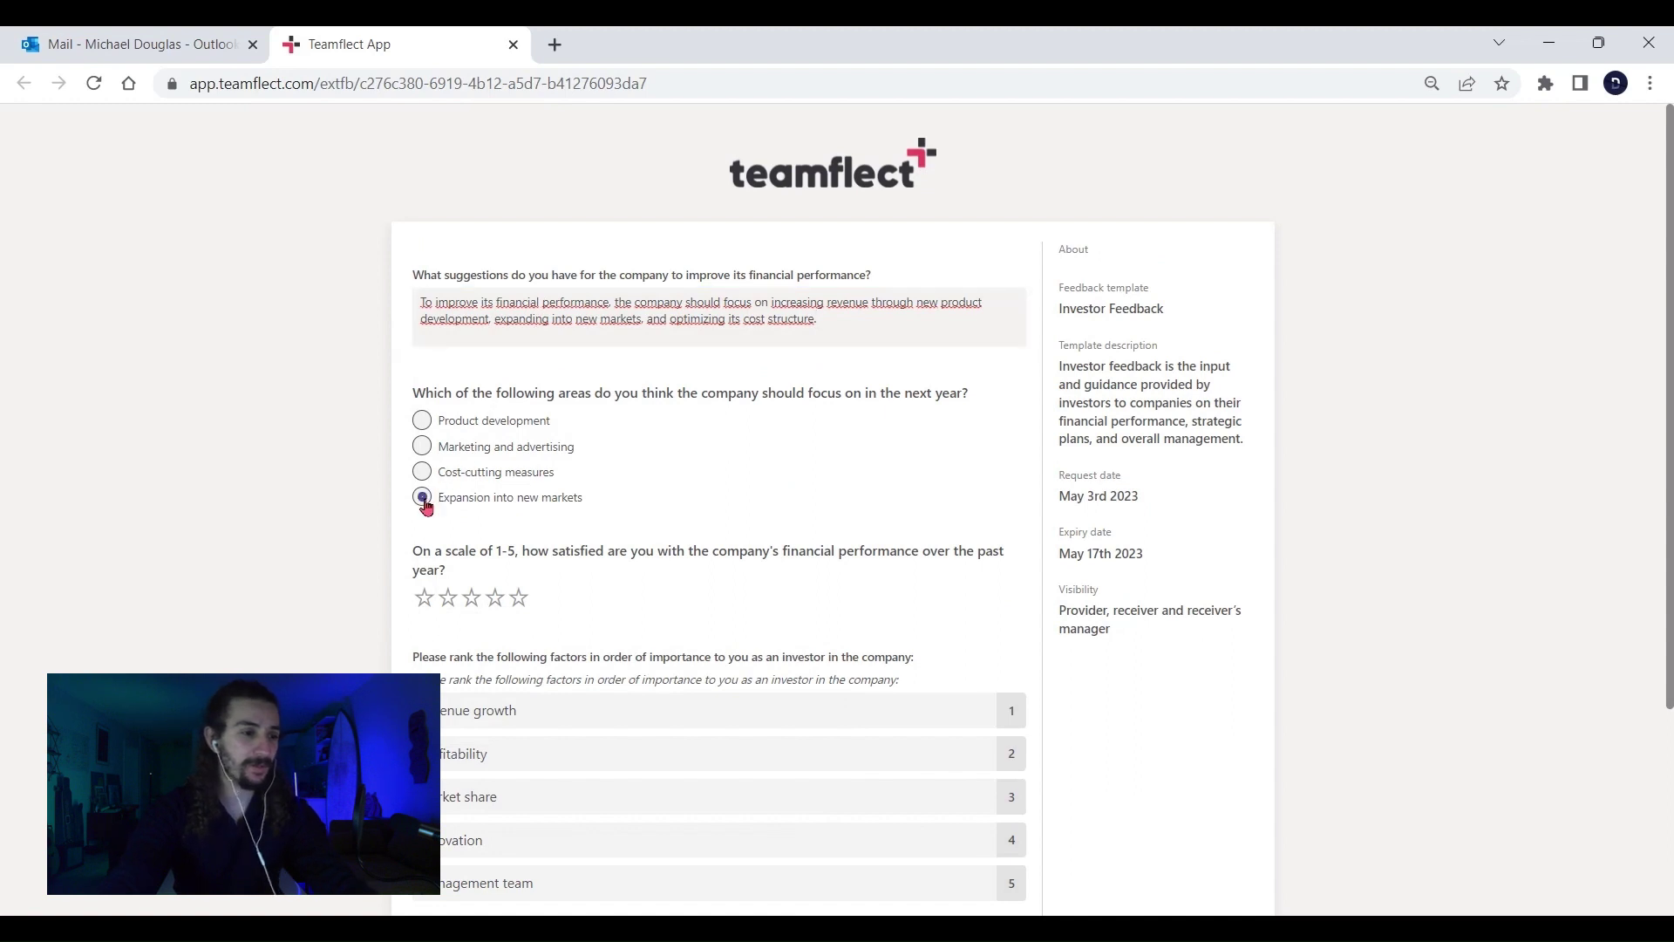
pyautogui.click(494, 604)
# - Rank Innovation first and Profitability second among the factors important to an investor
pyautogui.scroll(-1, 526, 655)
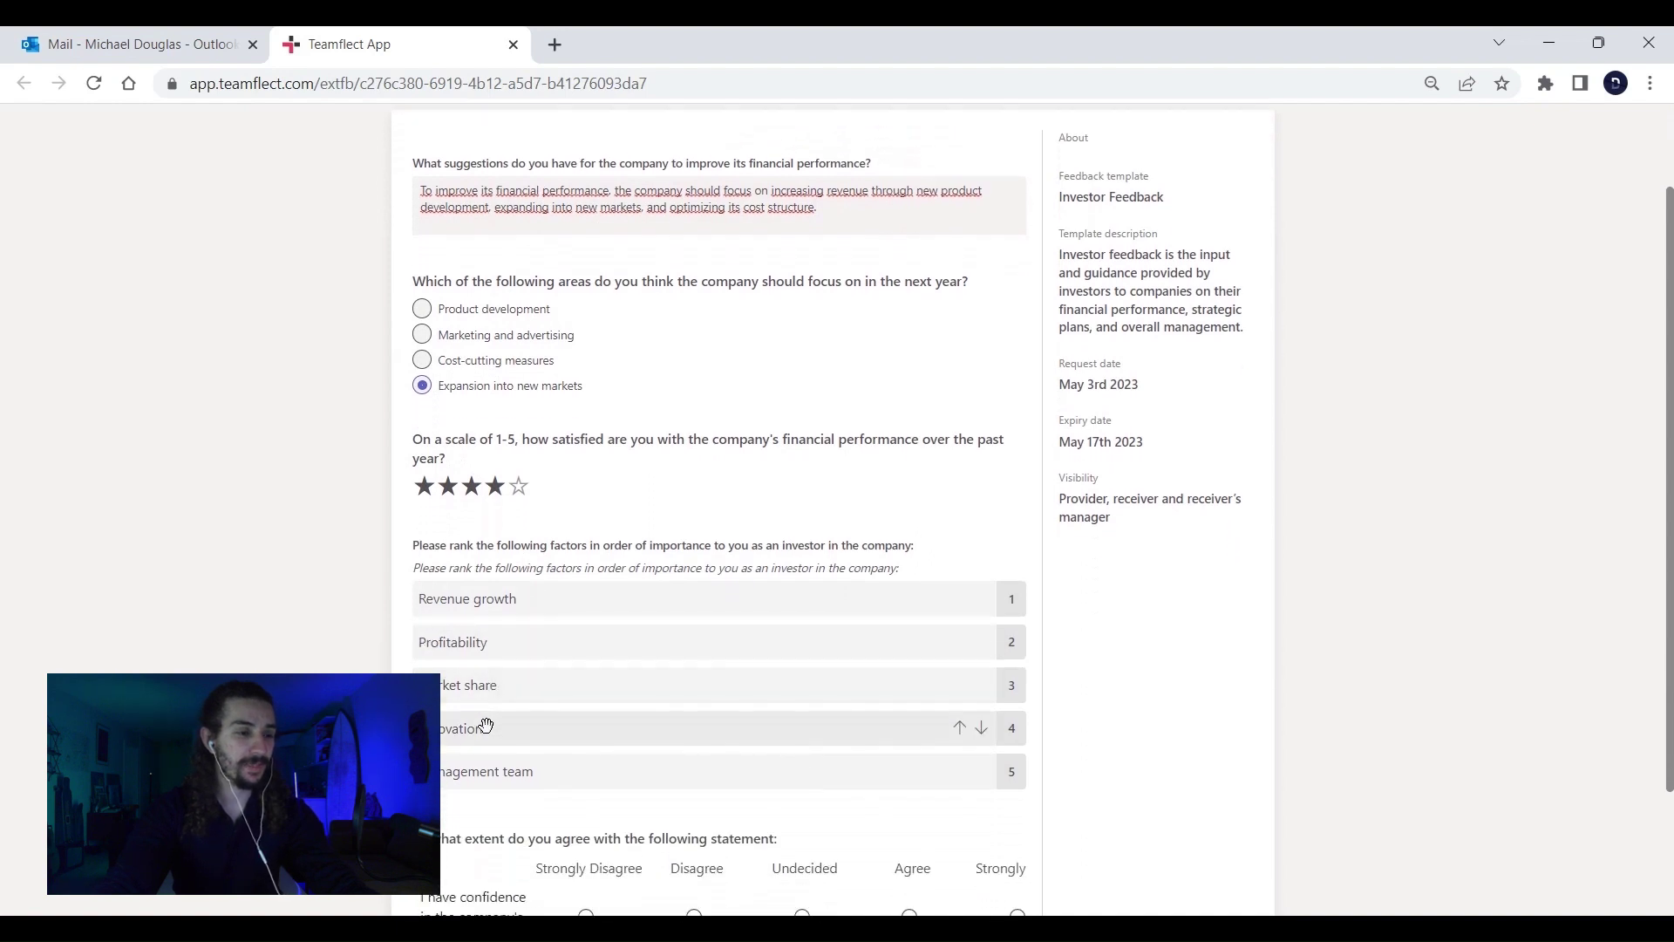
pyautogui.moveTo(486, 729); pyautogui.dragTo(491, 596)
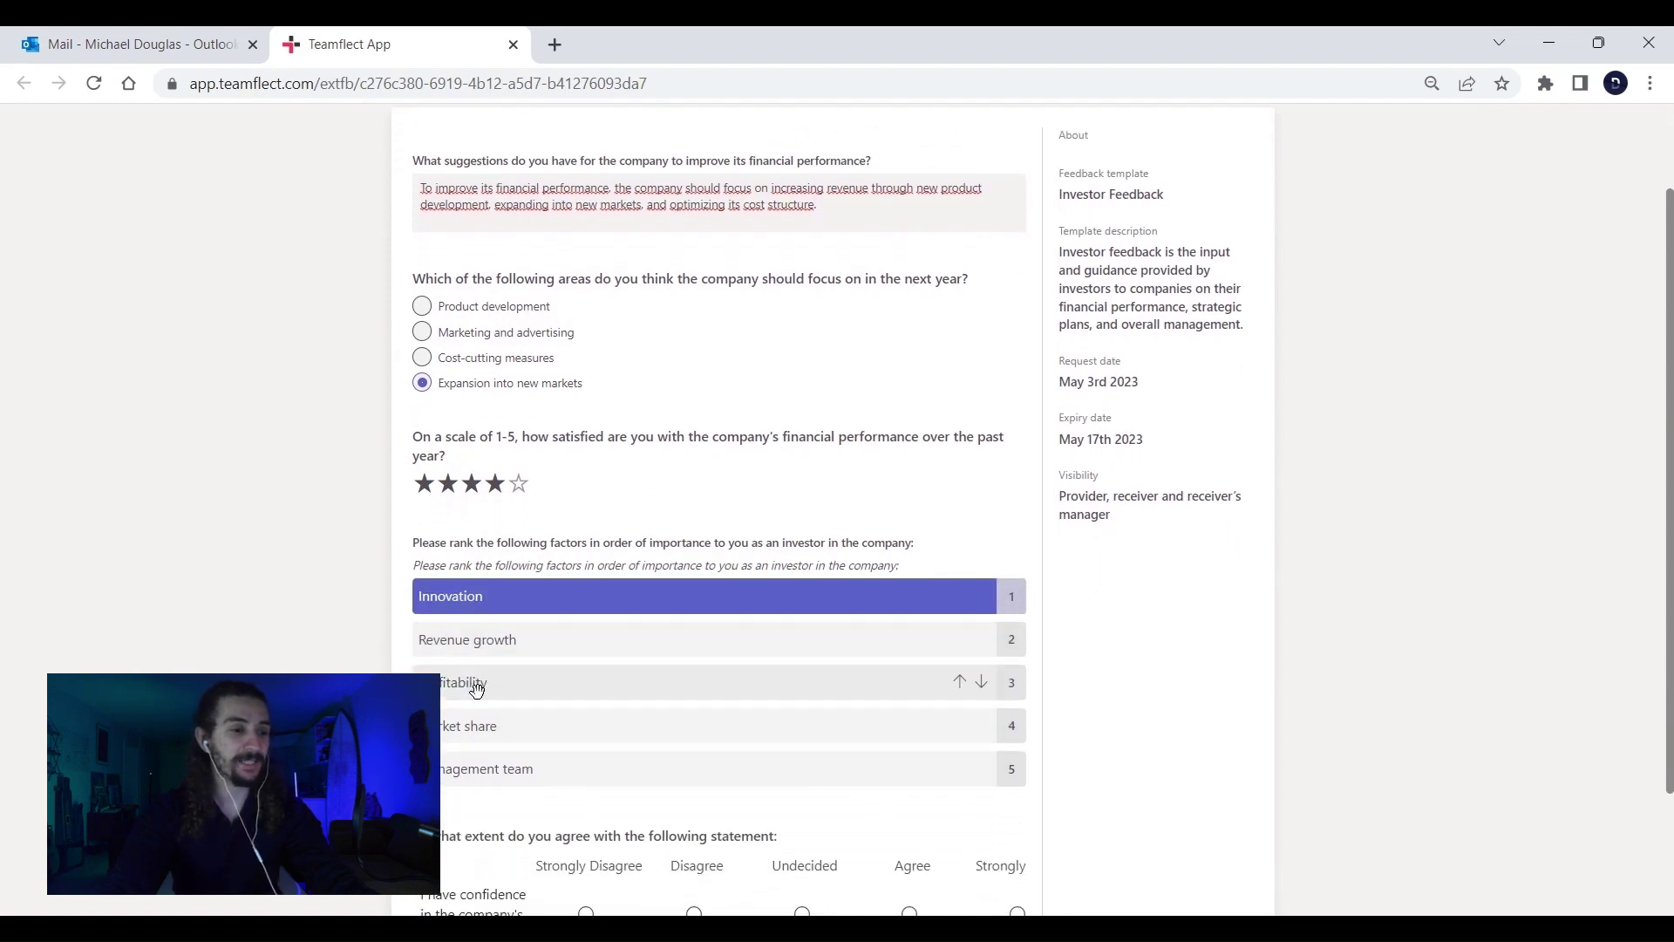
pyautogui.moveTo(471, 684); pyautogui.dragTo(479, 650)
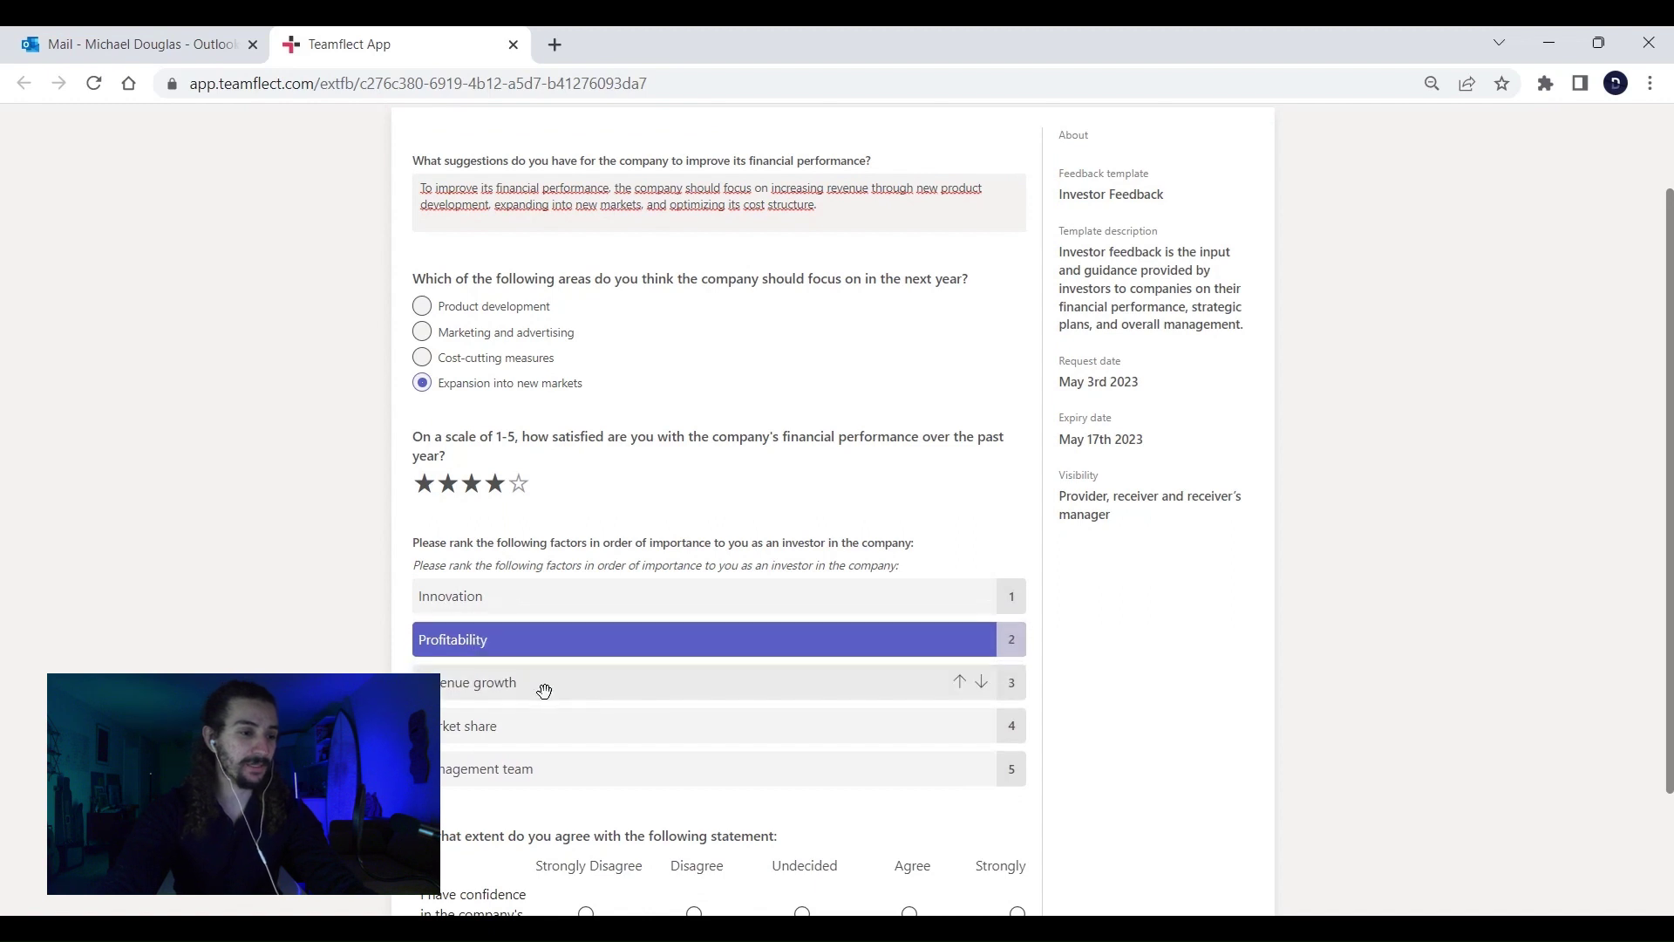
# - Answer Agree to the statement about confidence in the company's leadership team and submit the feedback
pyautogui.scroll(-2, 542, 688)
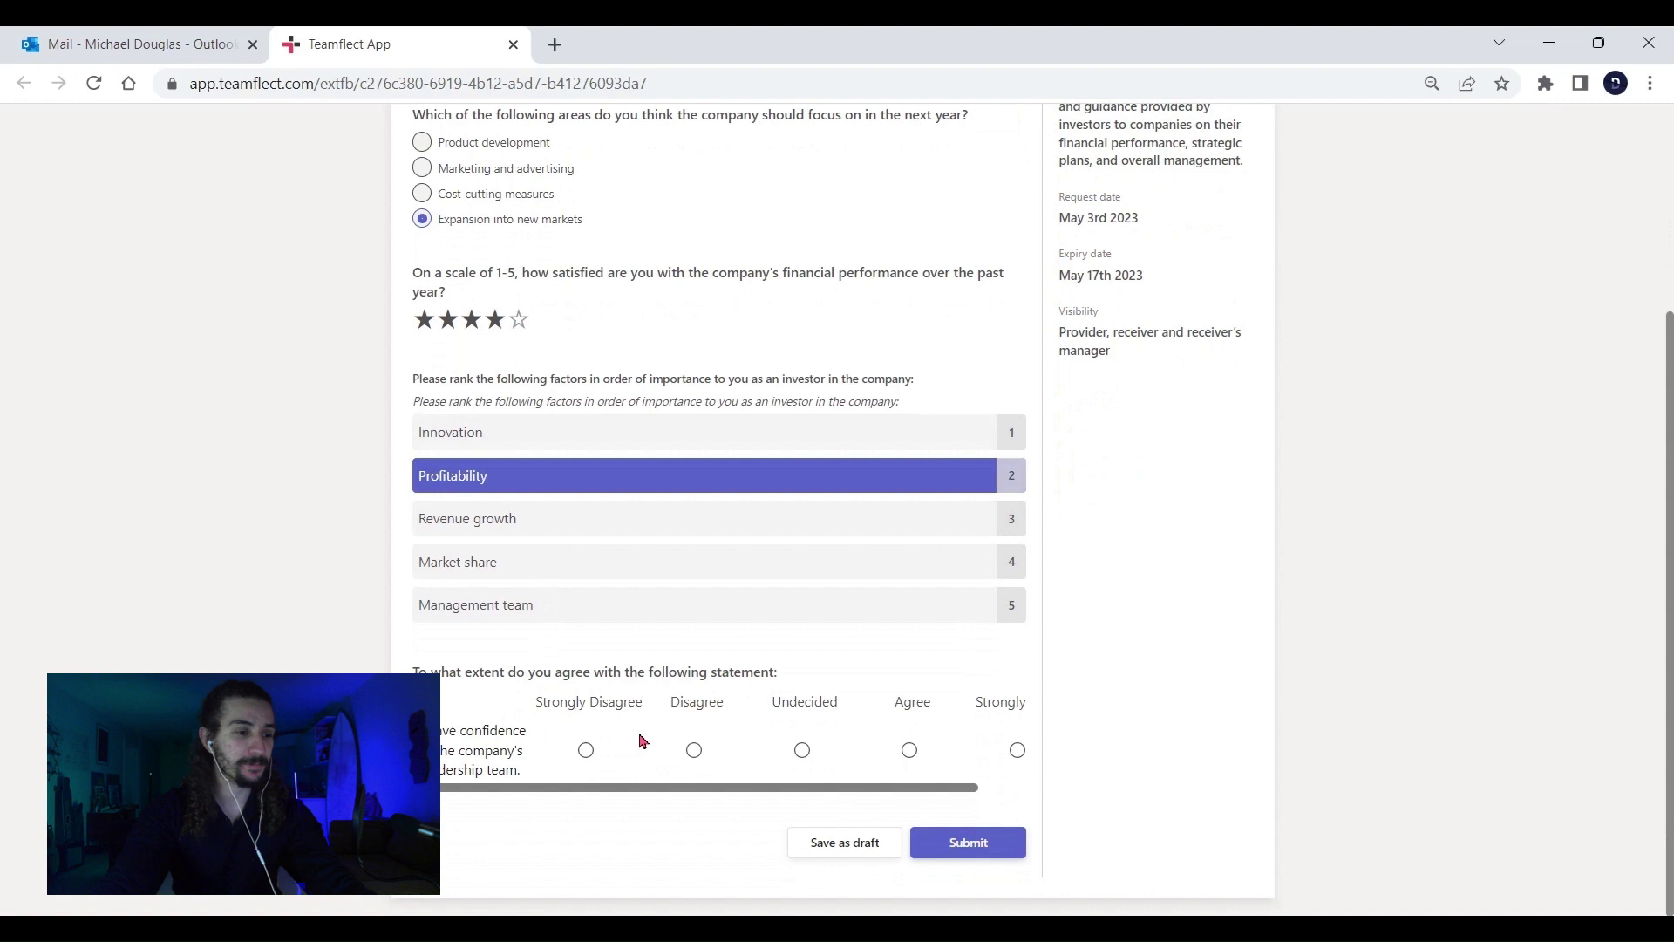
pyautogui.click(910, 756)
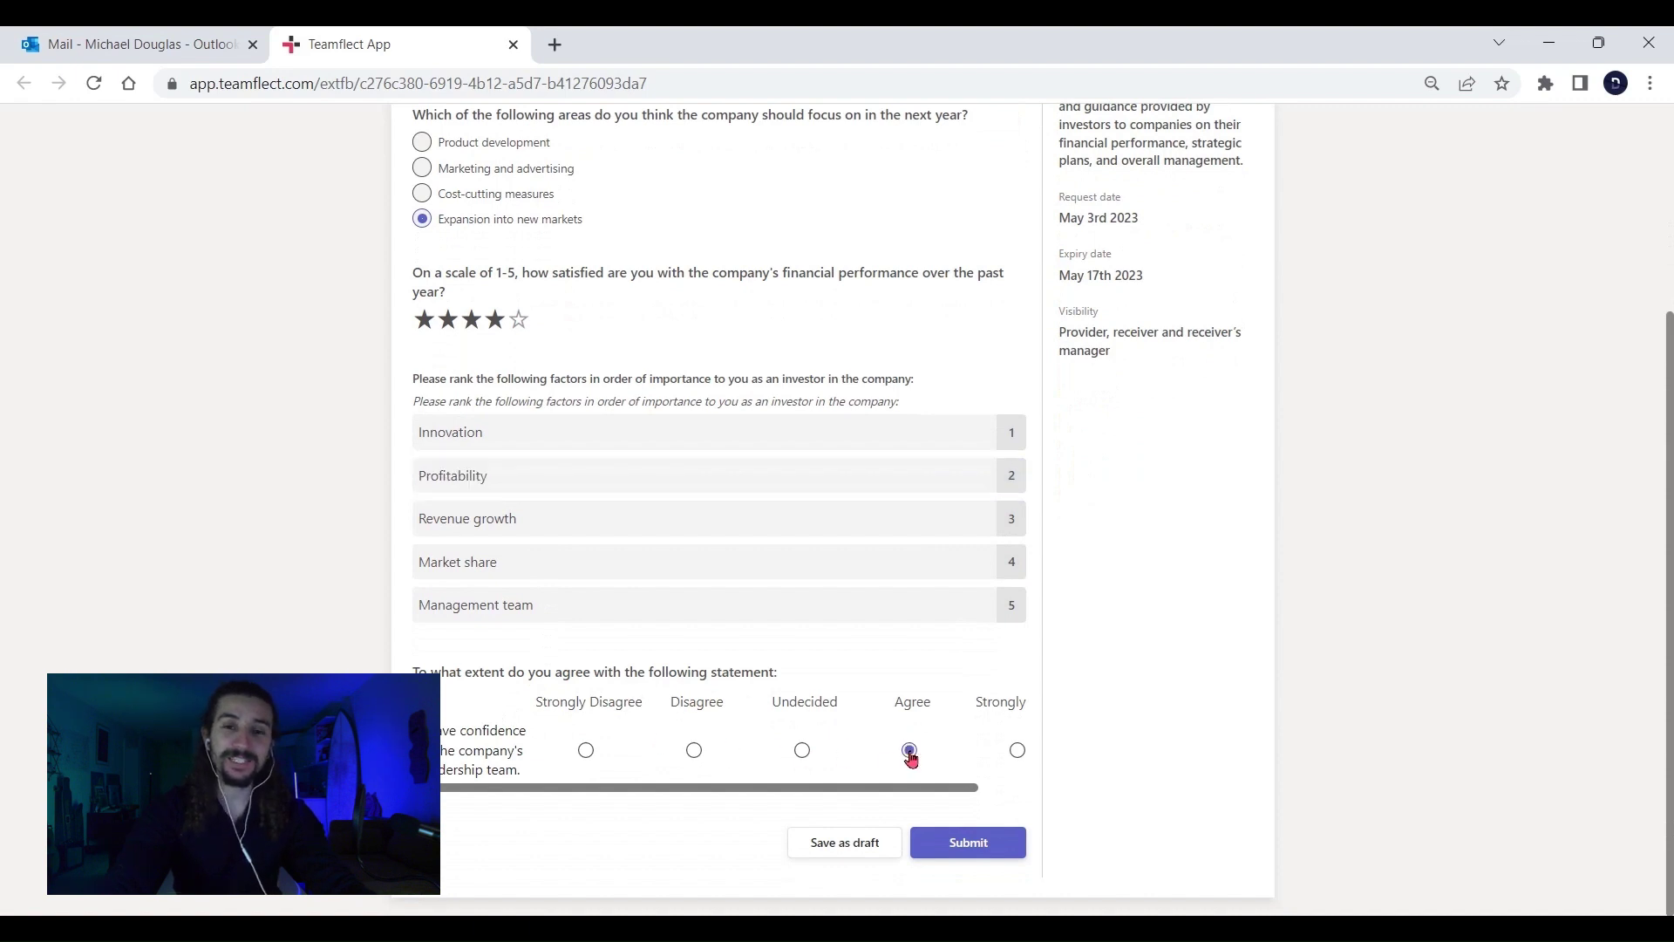
pyautogui.click(972, 837)
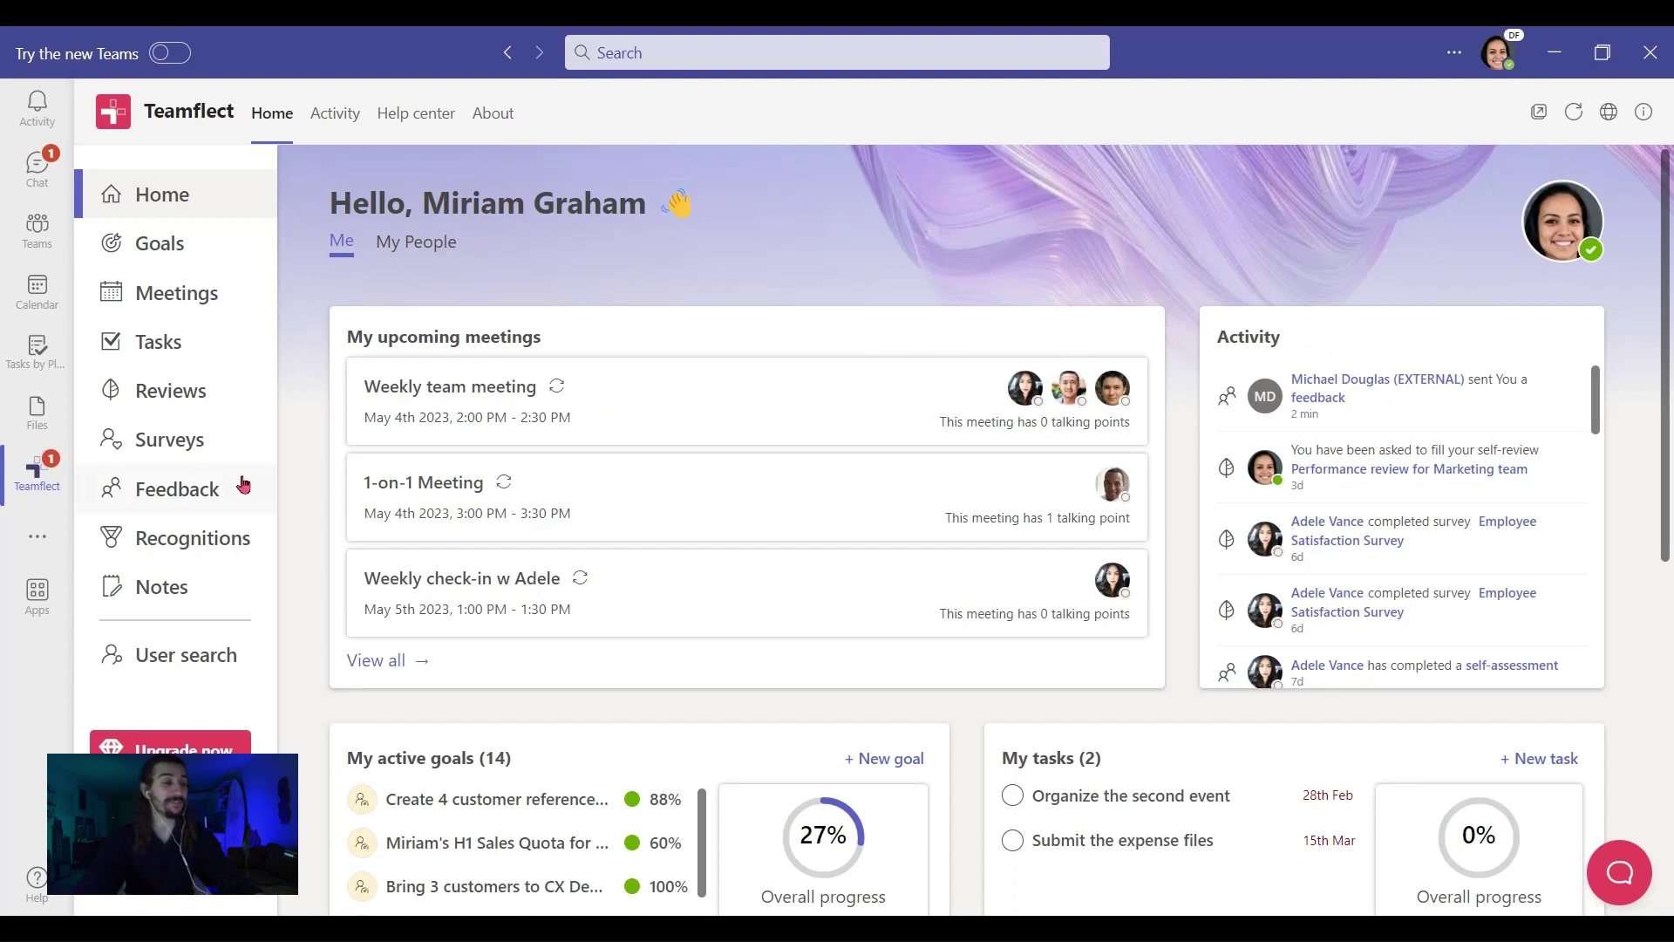
# - Switch back to Teams, examine the external respondent's Investor Feedback answers and details, and show the further actions for that feedback
pyautogui.click(213, 493)
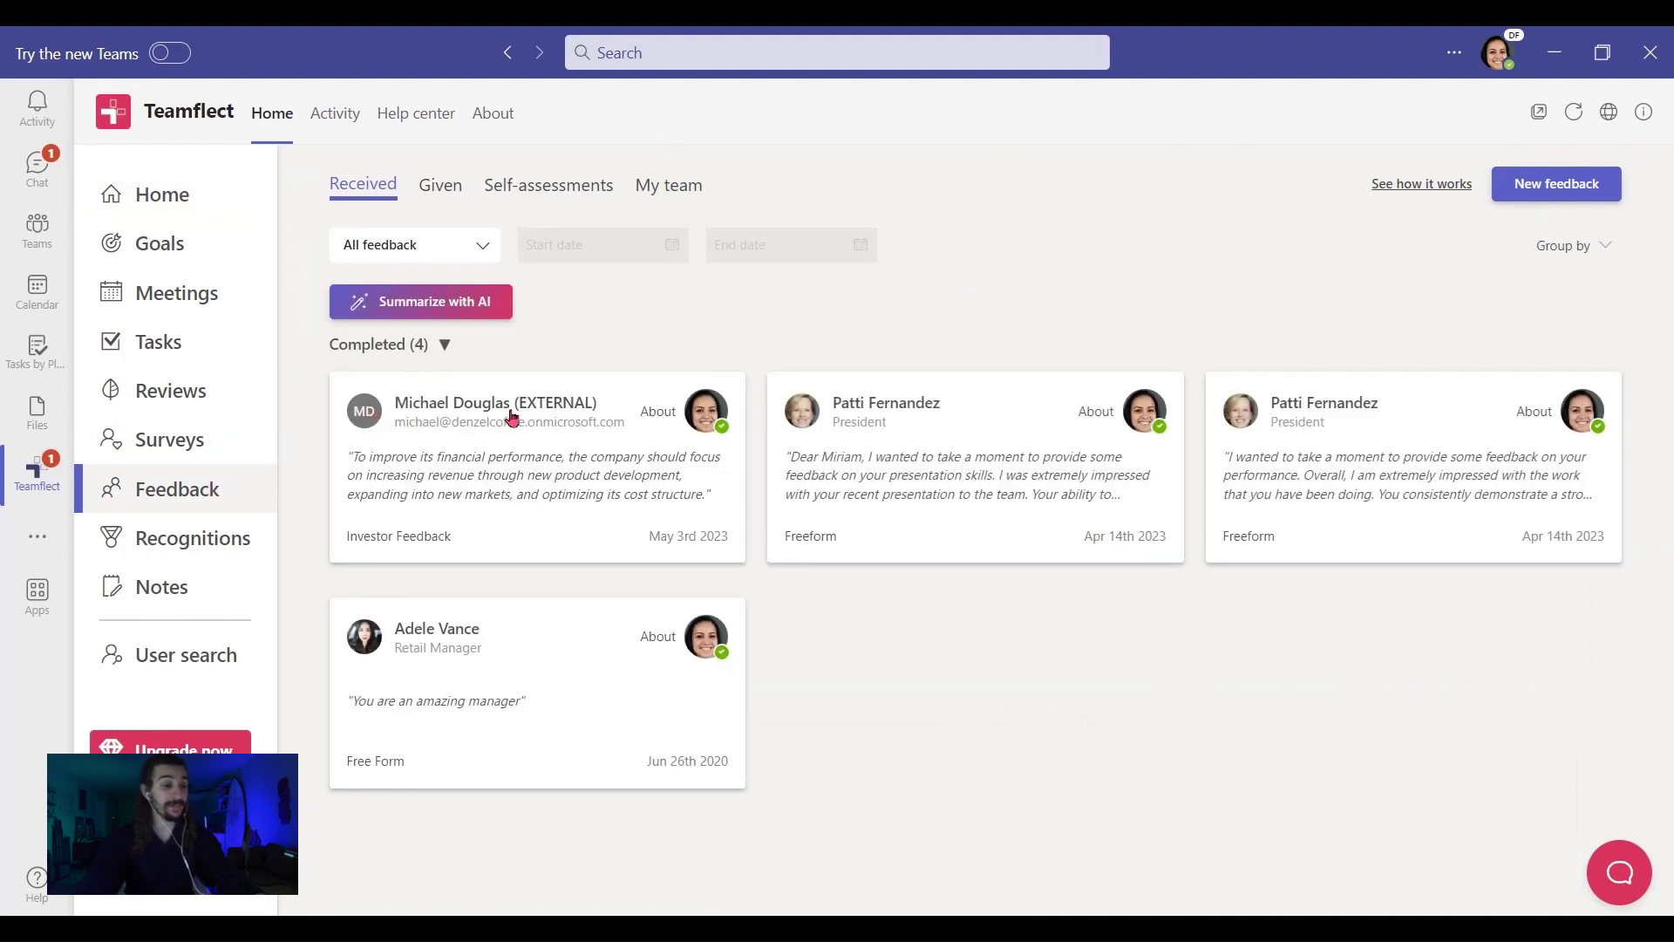
pyautogui.click(546, 503)
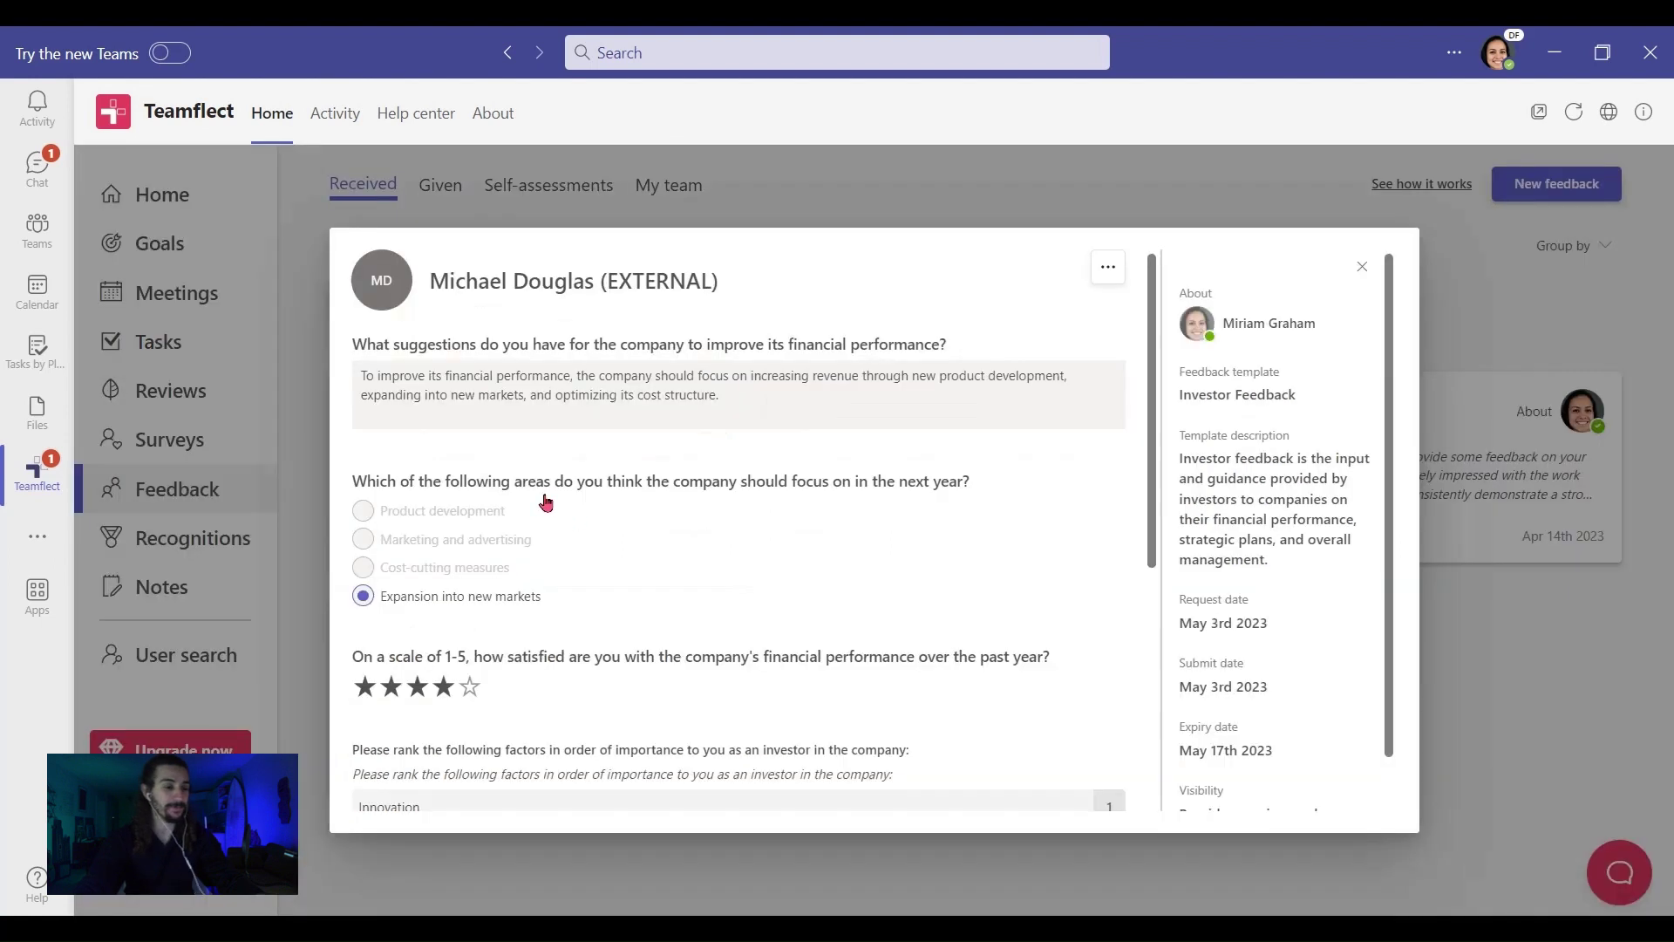
pyautogui.scroll(-3, 546, 503)
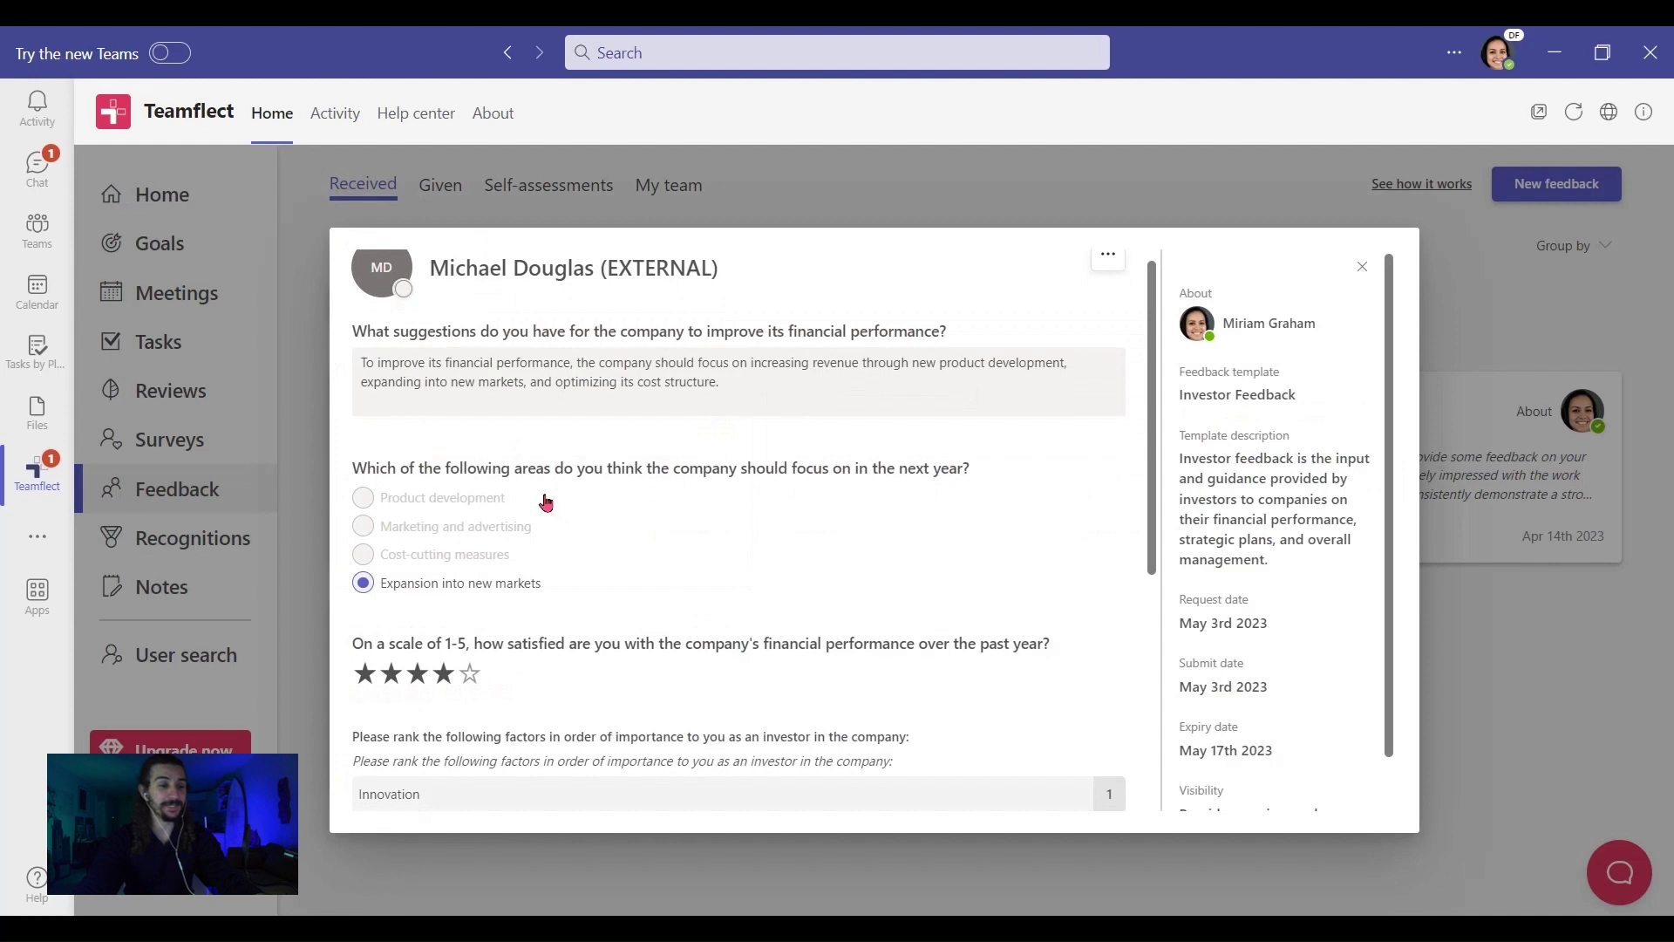
pyautogui.scroll(-3, 545, 503)
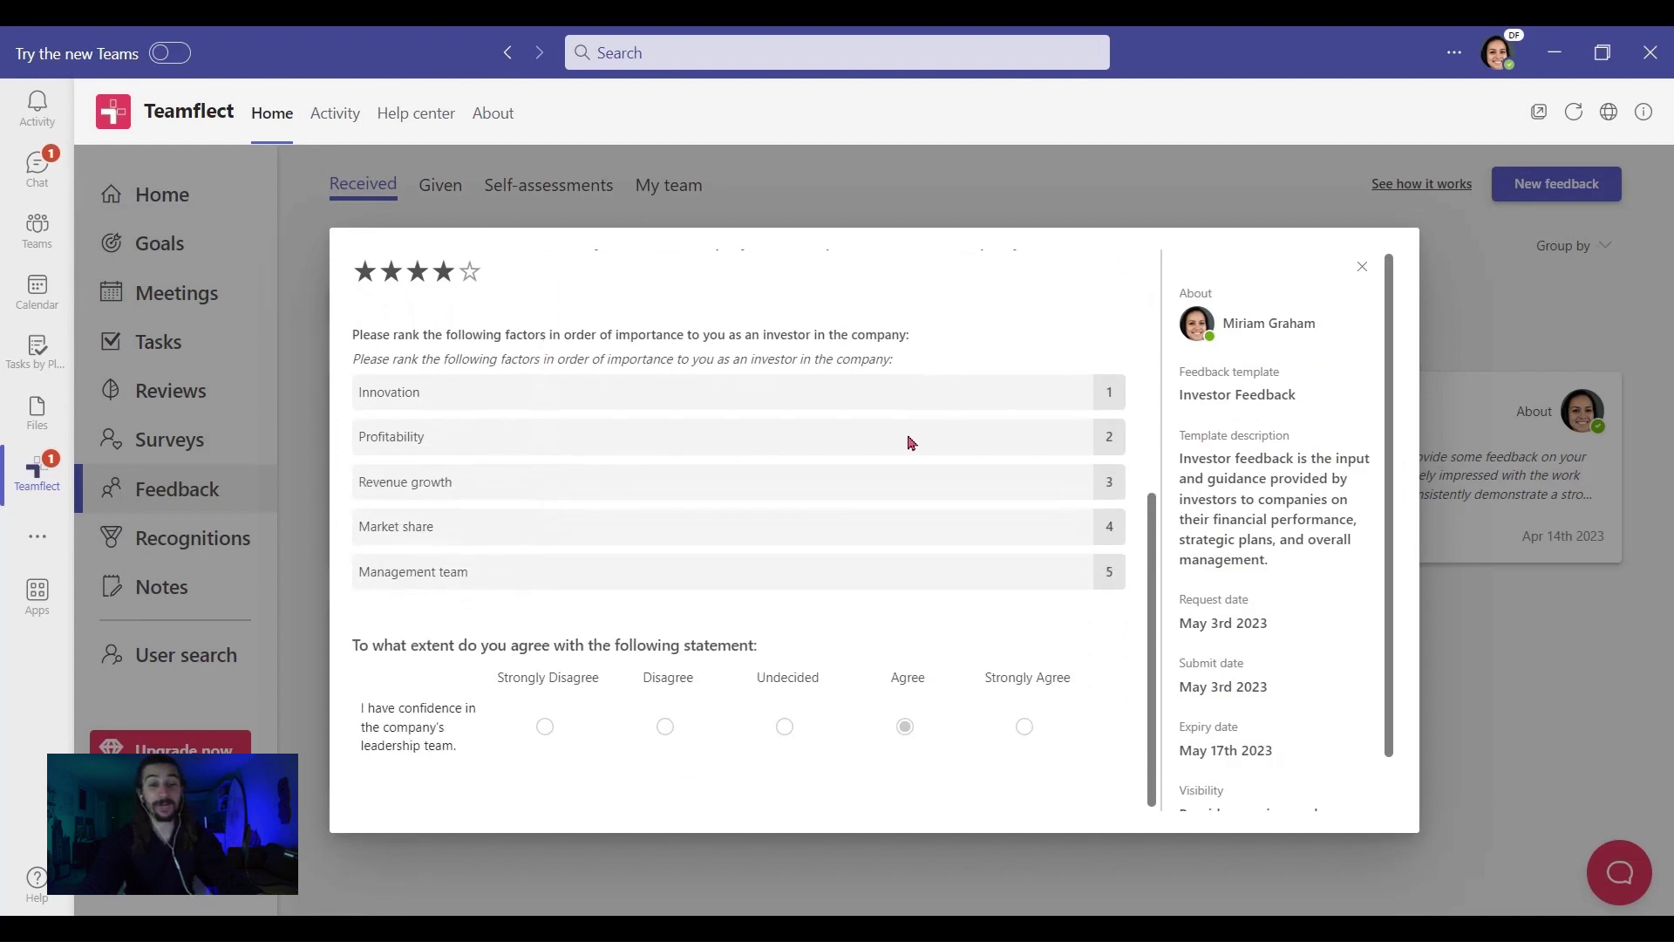
pyautogui.scroll(-1, 1187, 453)
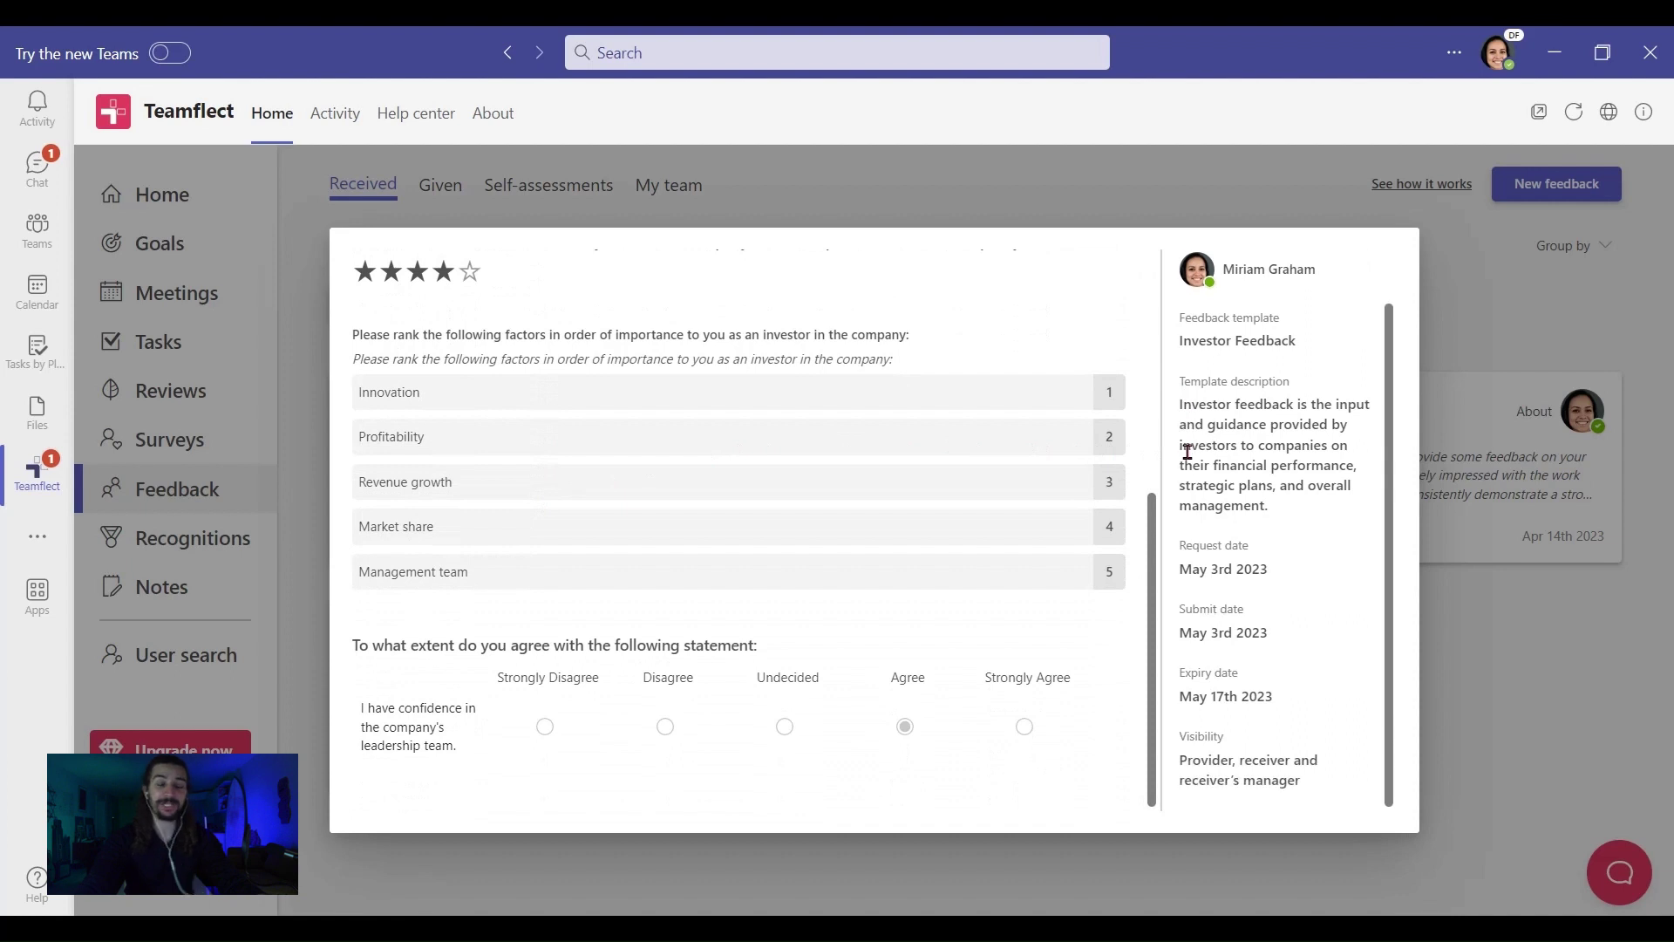
pyautogui.scroll(1, 1188, 452)
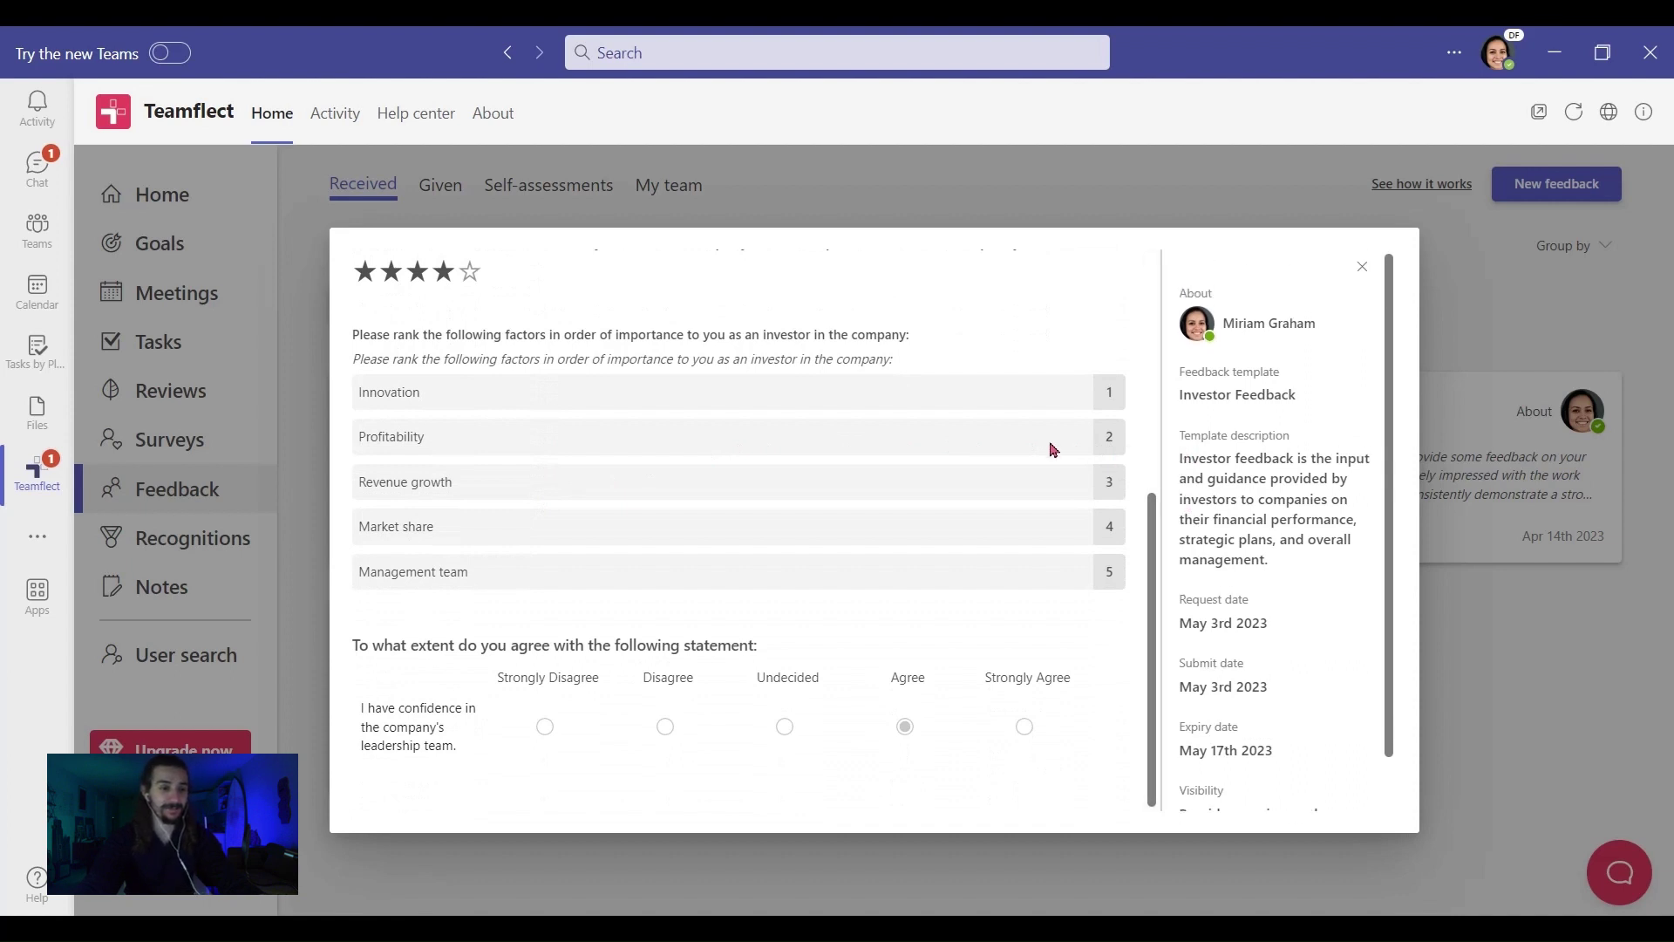
pyautogui.scroll(7, 1033, 445)
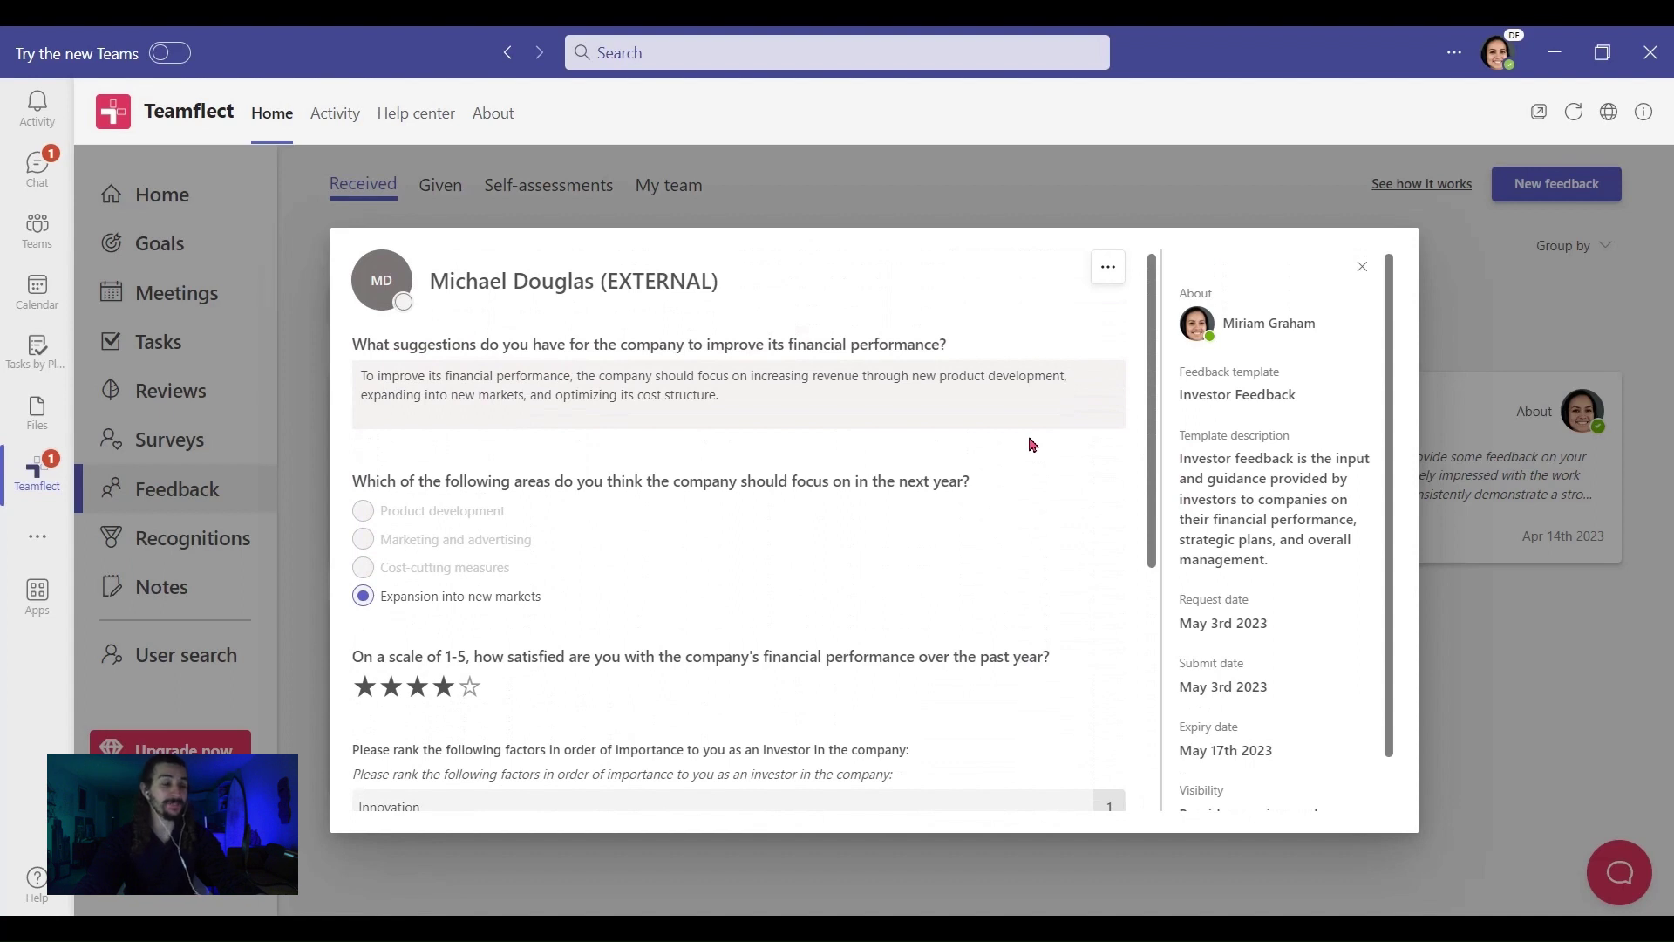
pyautogui.click(1107, 270)
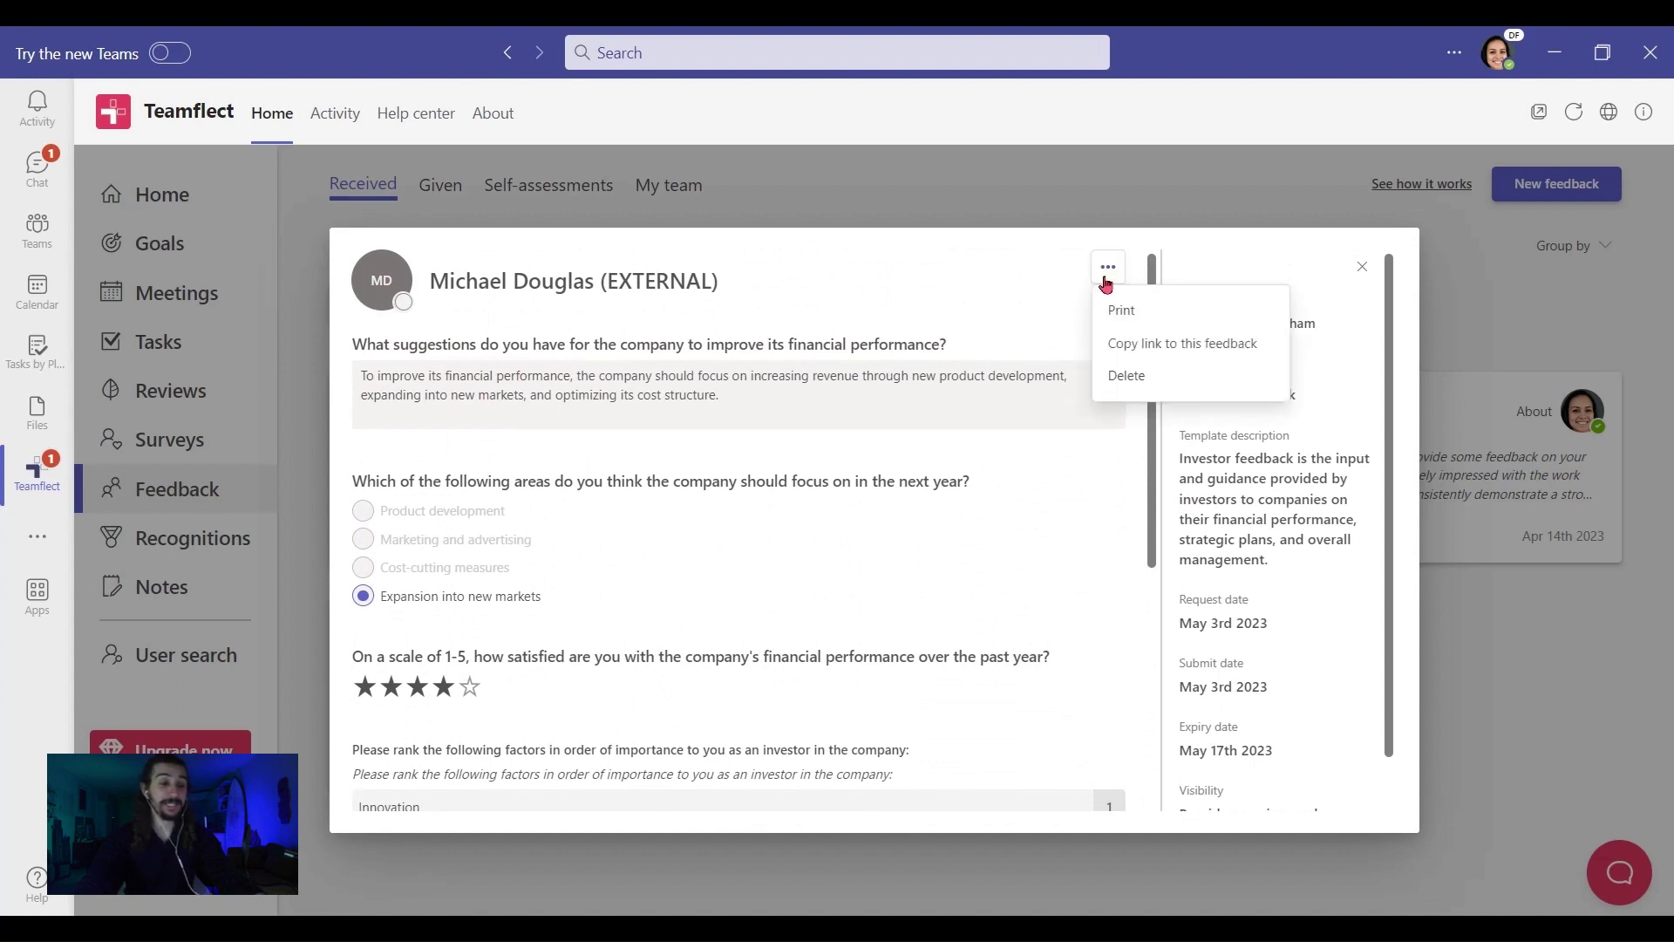